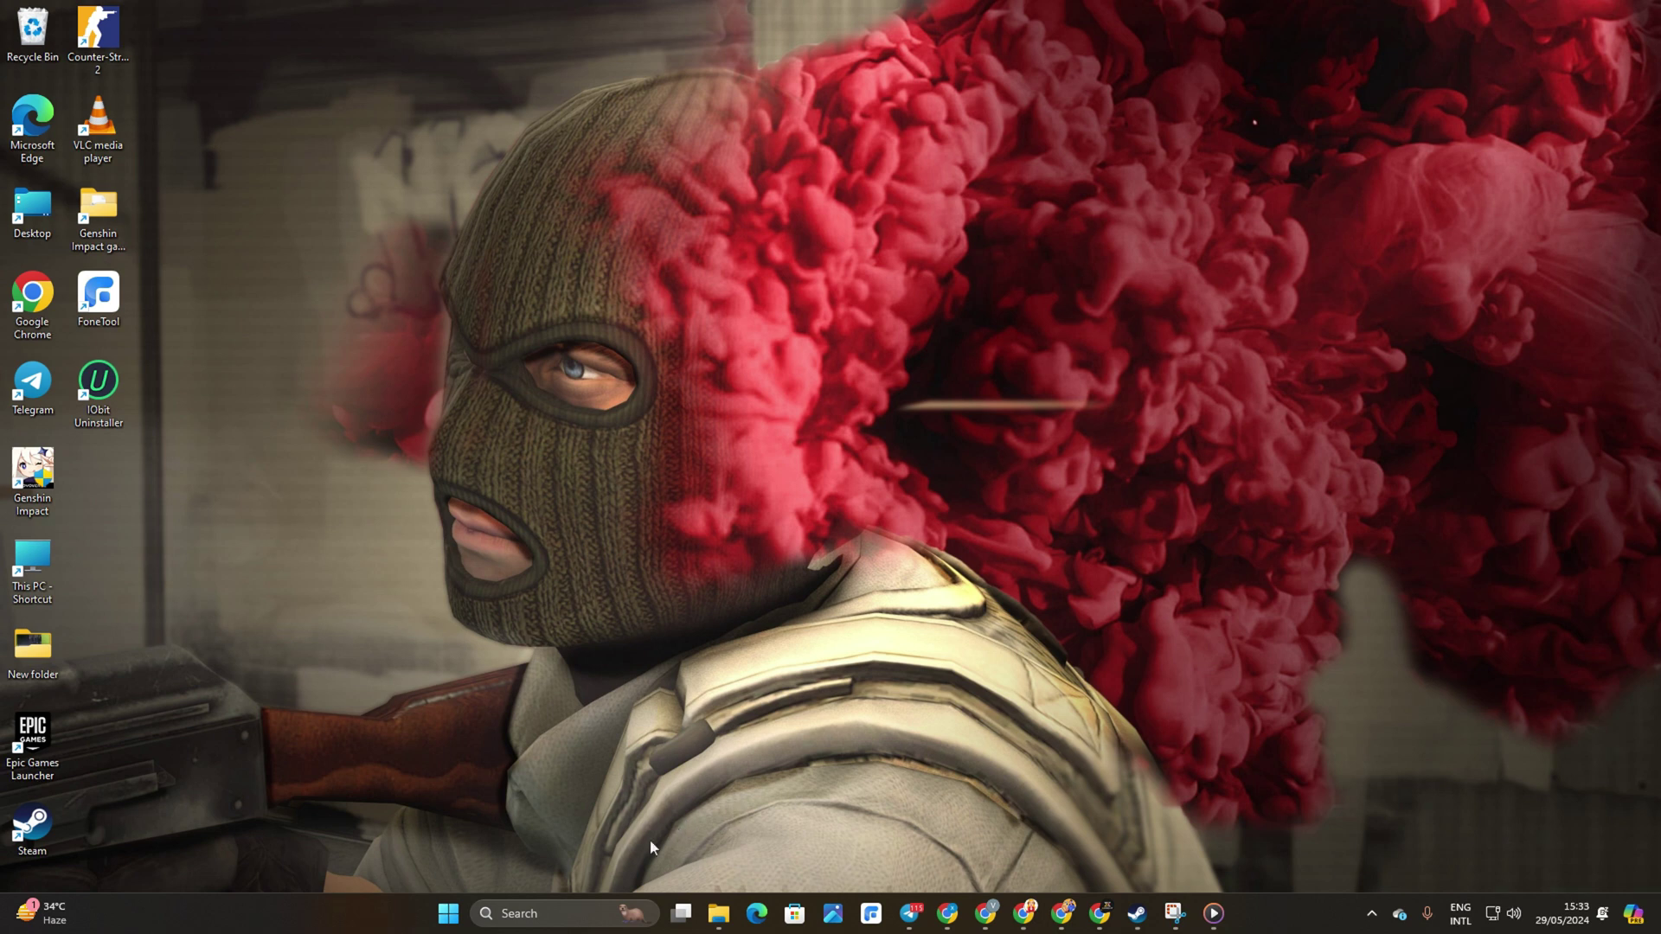
Step: Search for CMD and run Command Prompt as administrator
left_click(529, 915)
type("CMD")
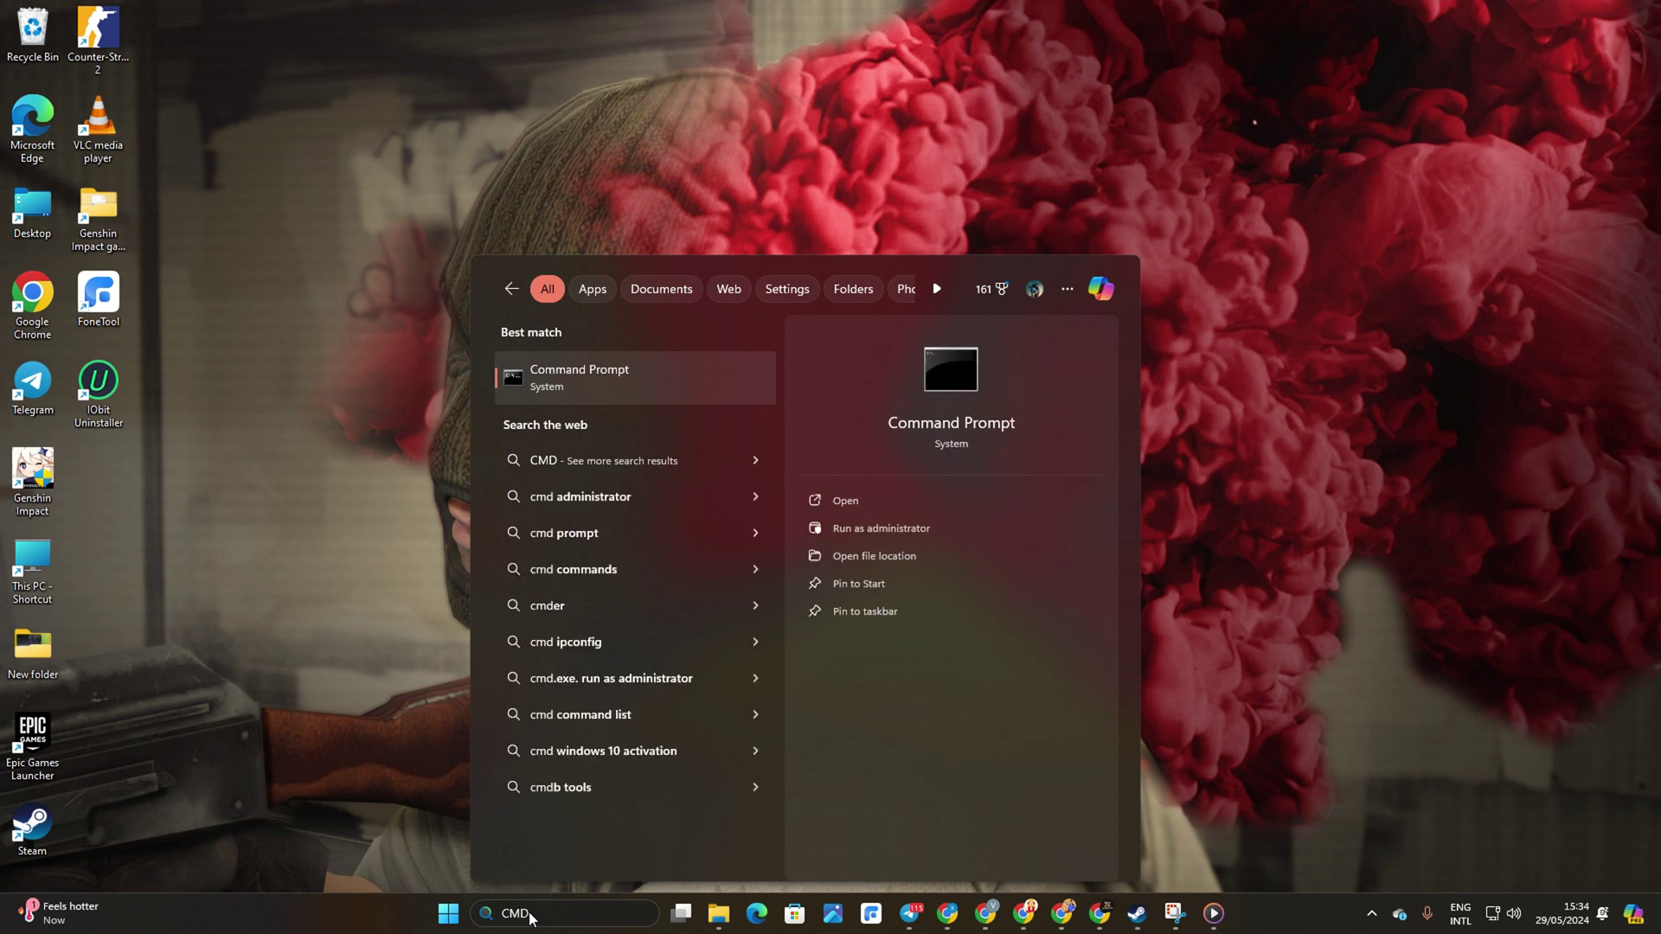
right_click(652, 399)
left_click(733, 432)
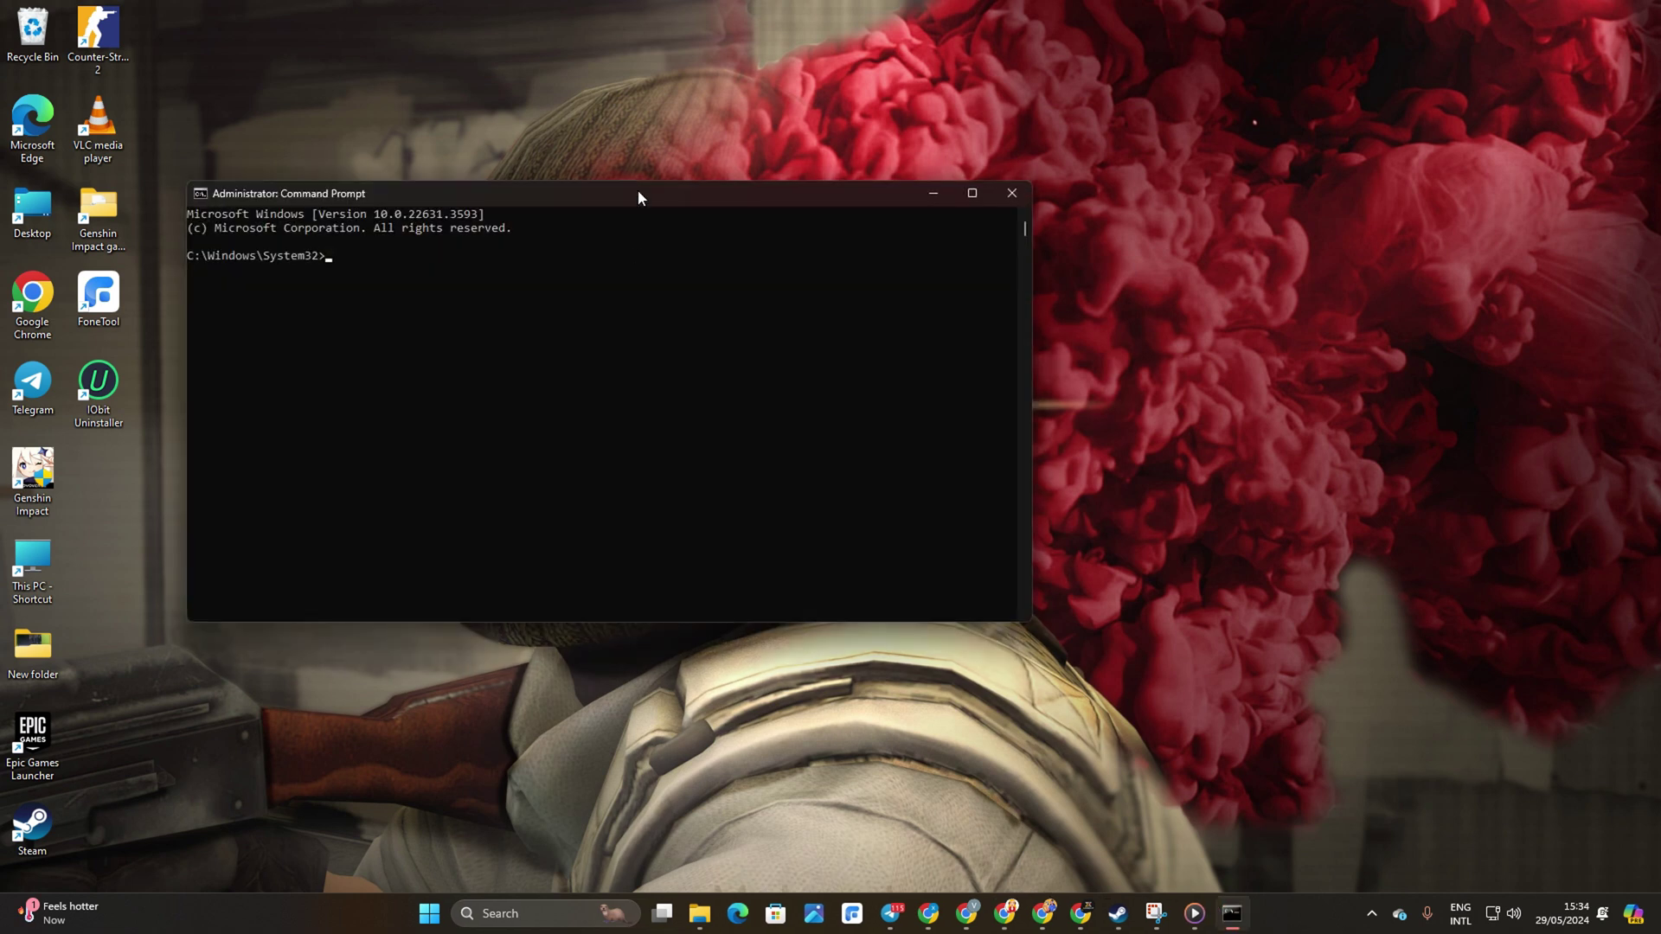
Step: Reposition the console window and run netsh winsock reset
left_click_drag(637, 190, 1055, 110)
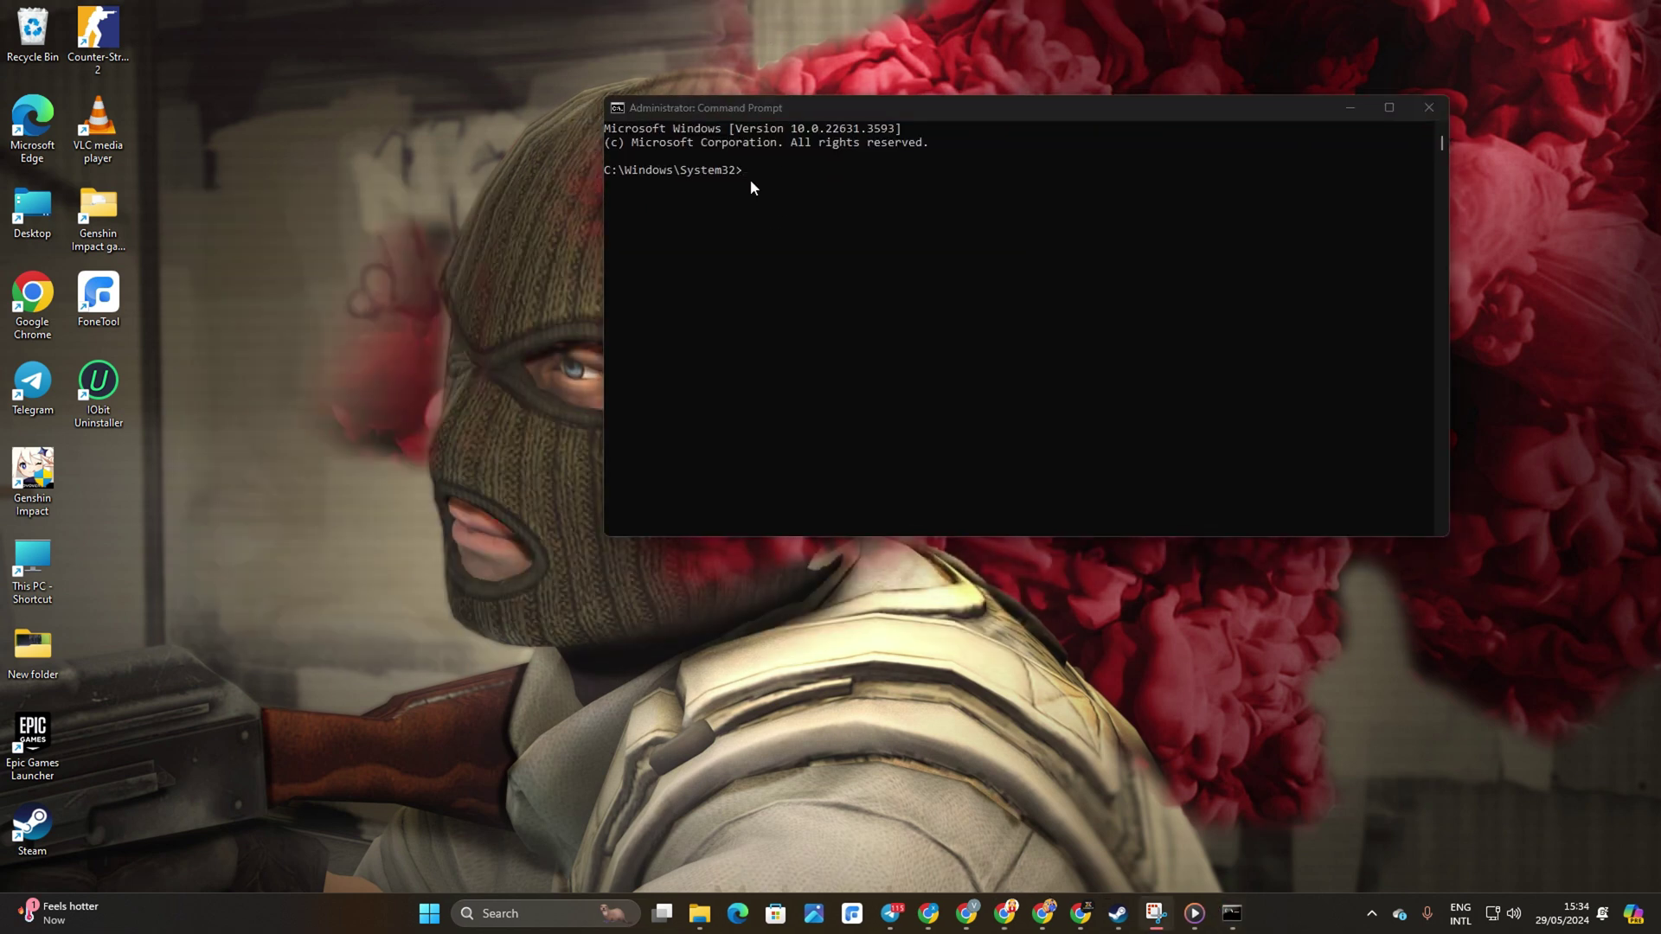
type("netsh winsock reset")
left_click_drag(880, 171, 743, 171)
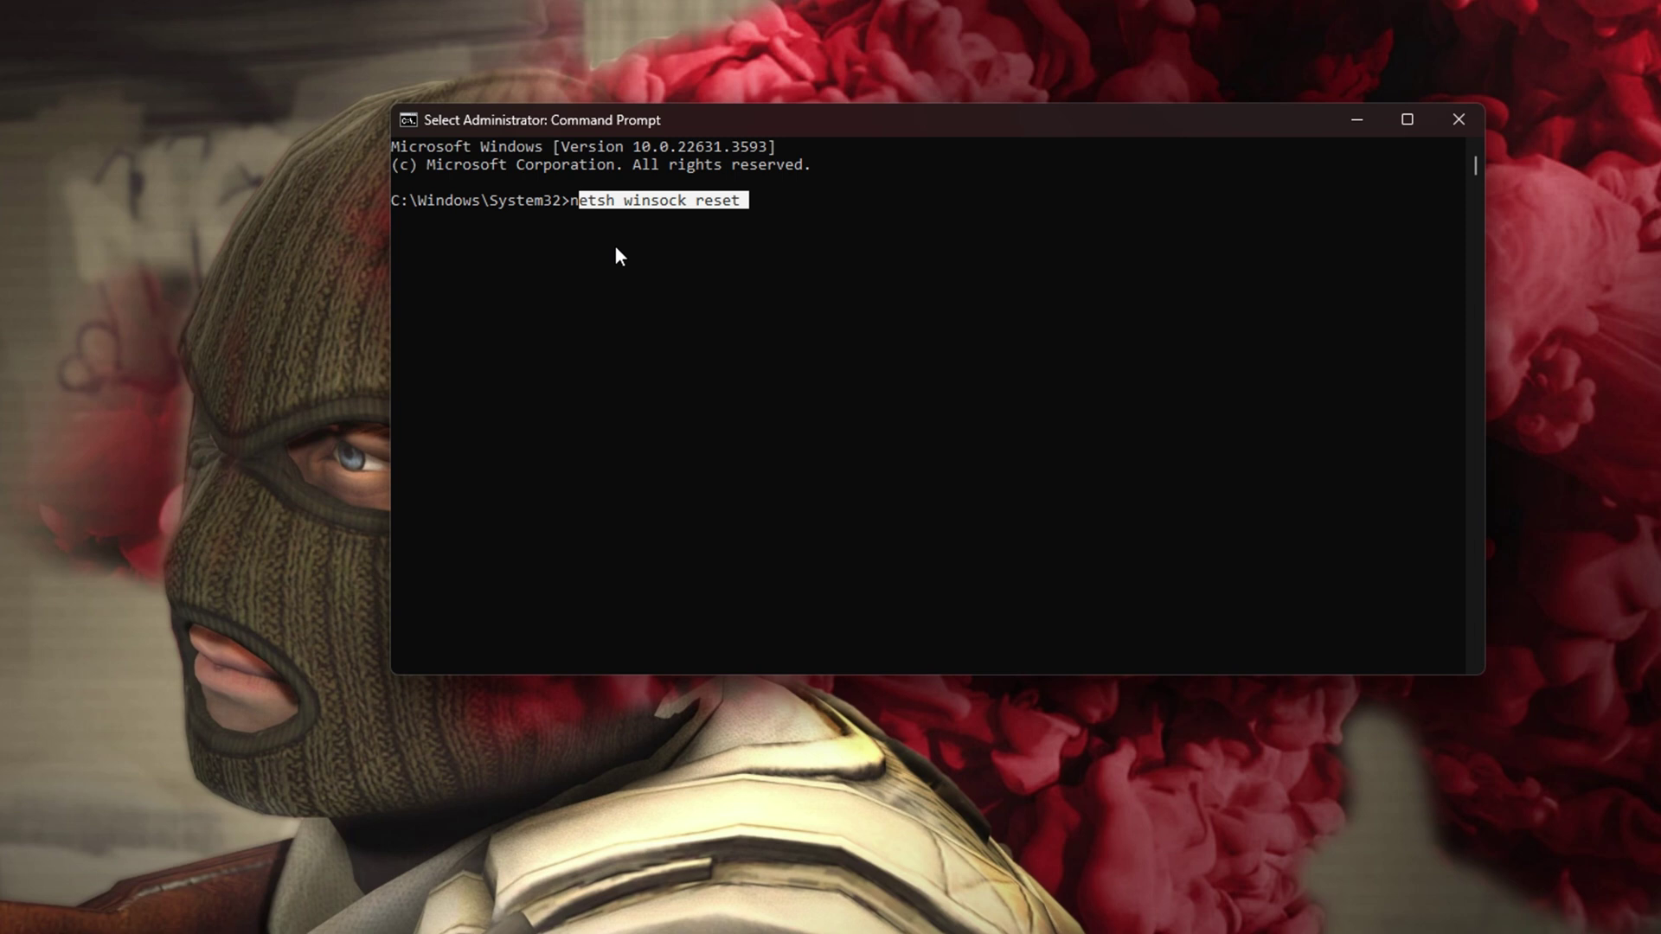
left_click(781, 209)
key("Return")
key("Return")
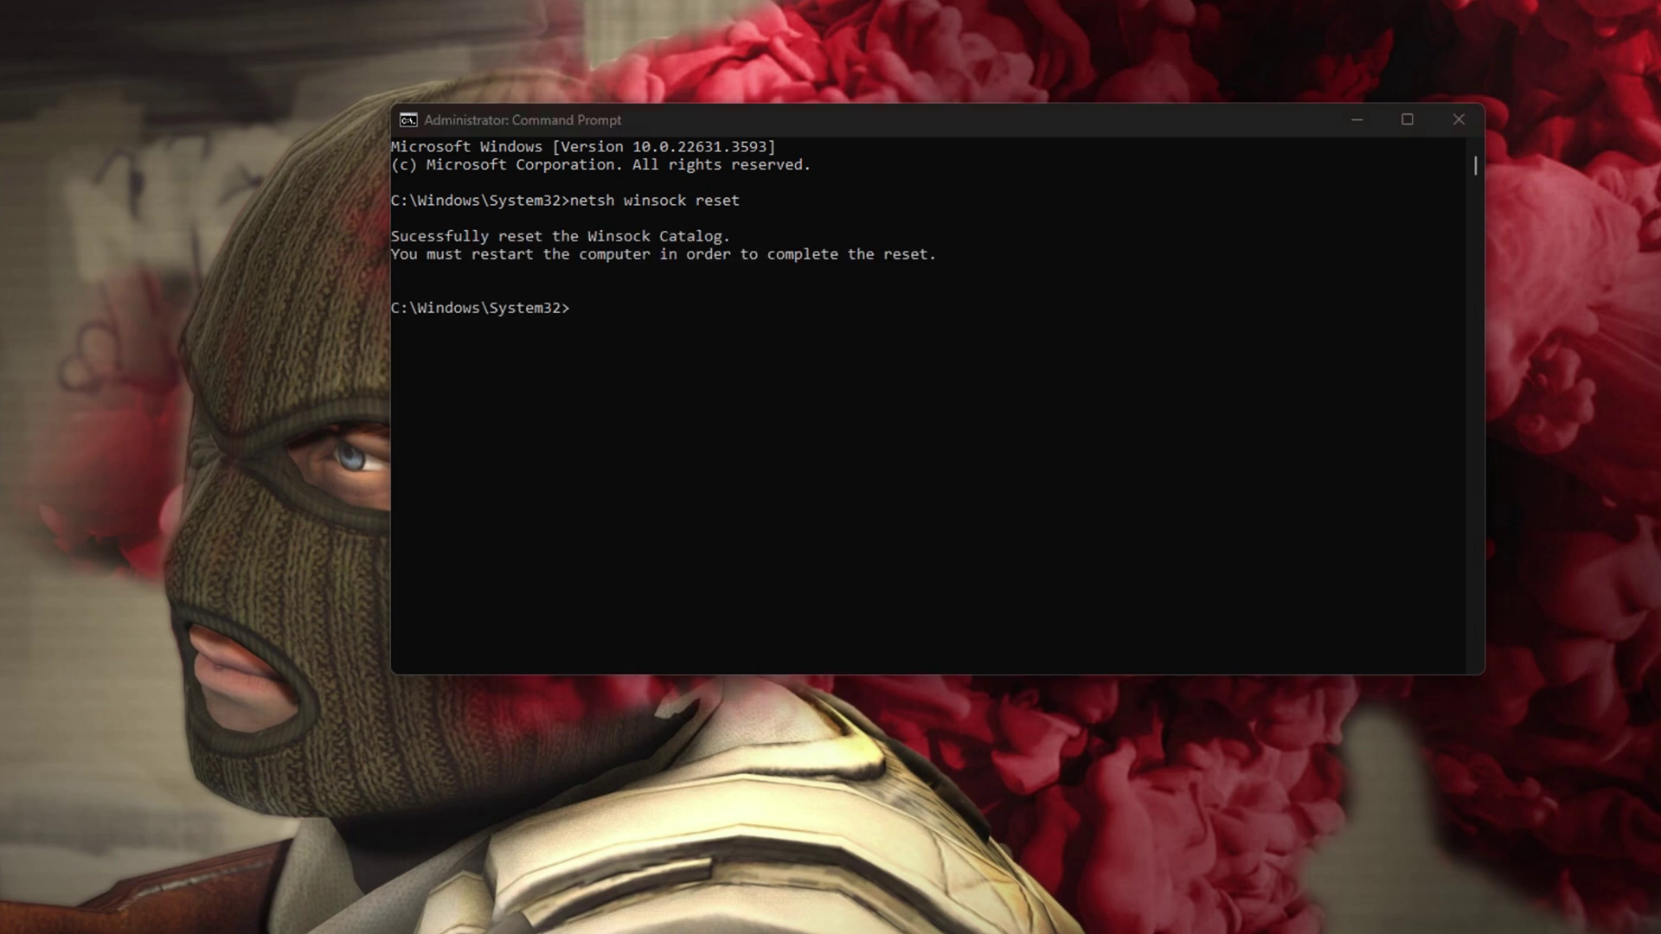
Step: Run ipconfig /flushdns, ipconfig /release and netsh int ip reset
left_click(676, 378)
type("ipconfig /flushdns")
key("Return")
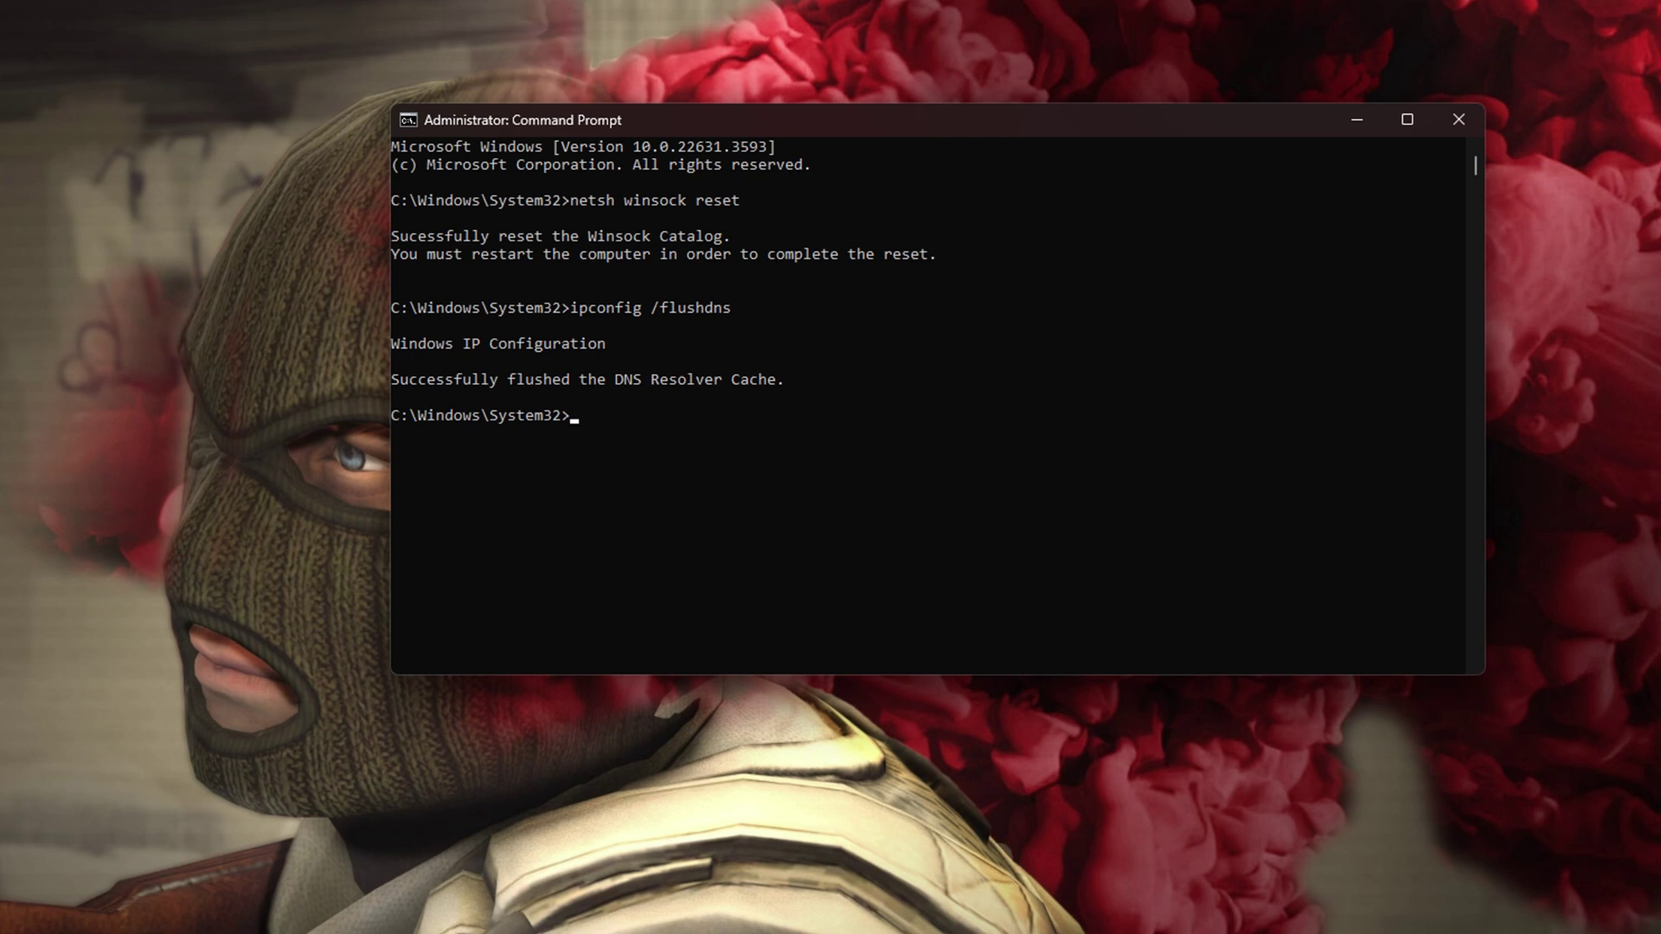
type("ipconfig /release")
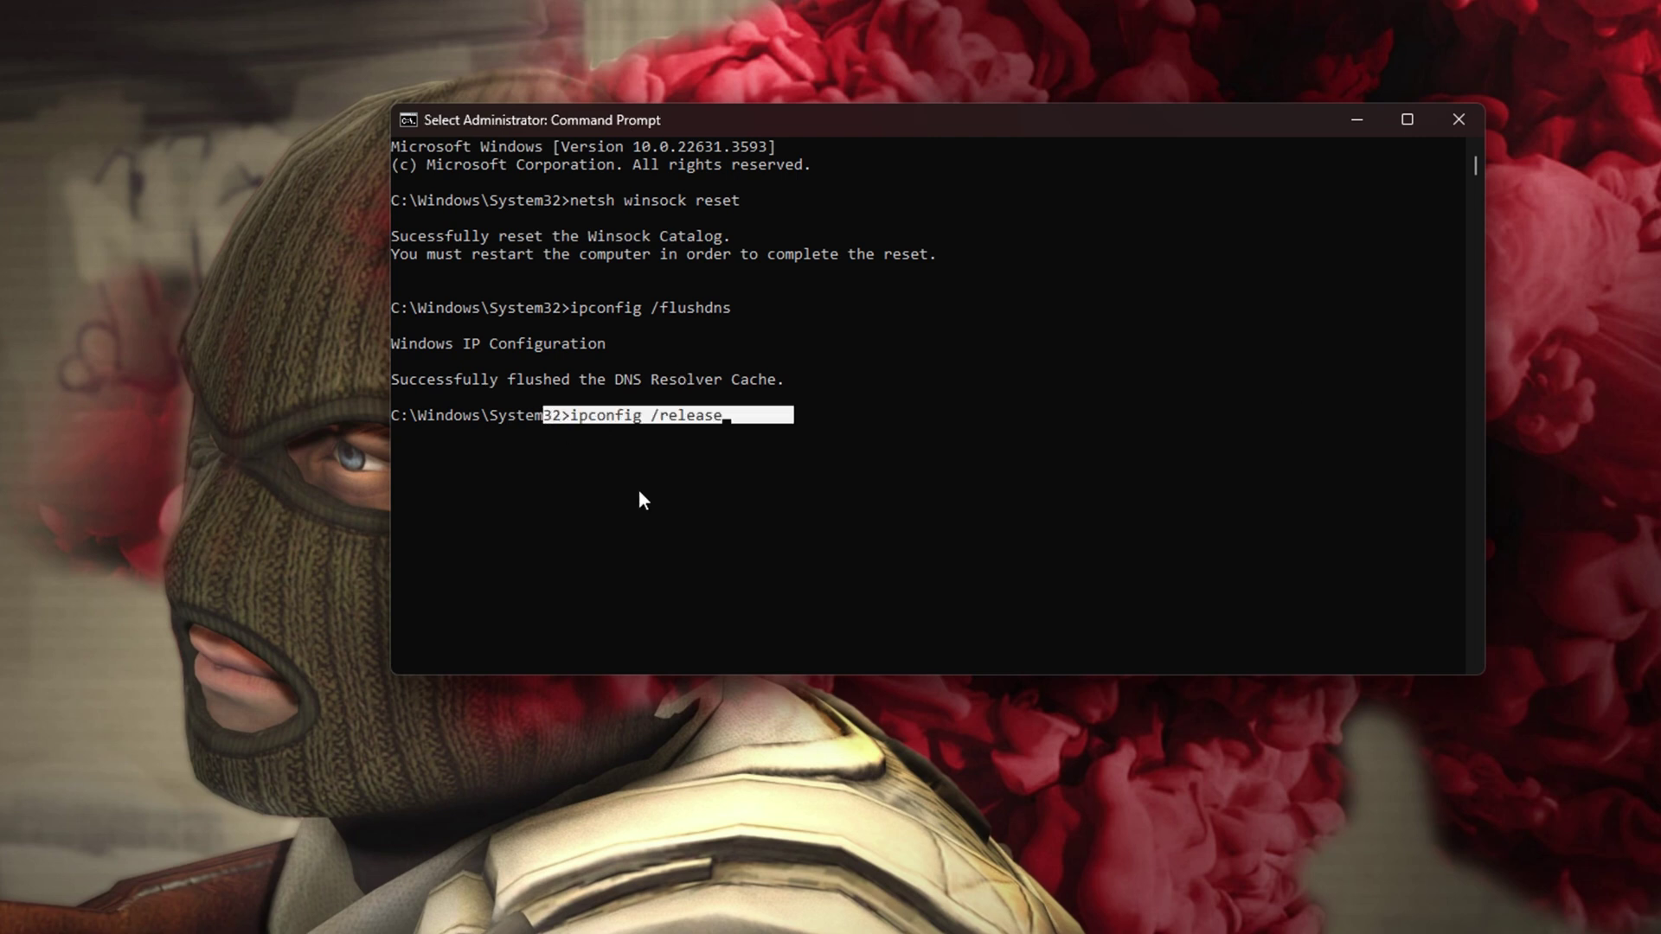
key("Return")
scroll(990, 411, "down", 3)
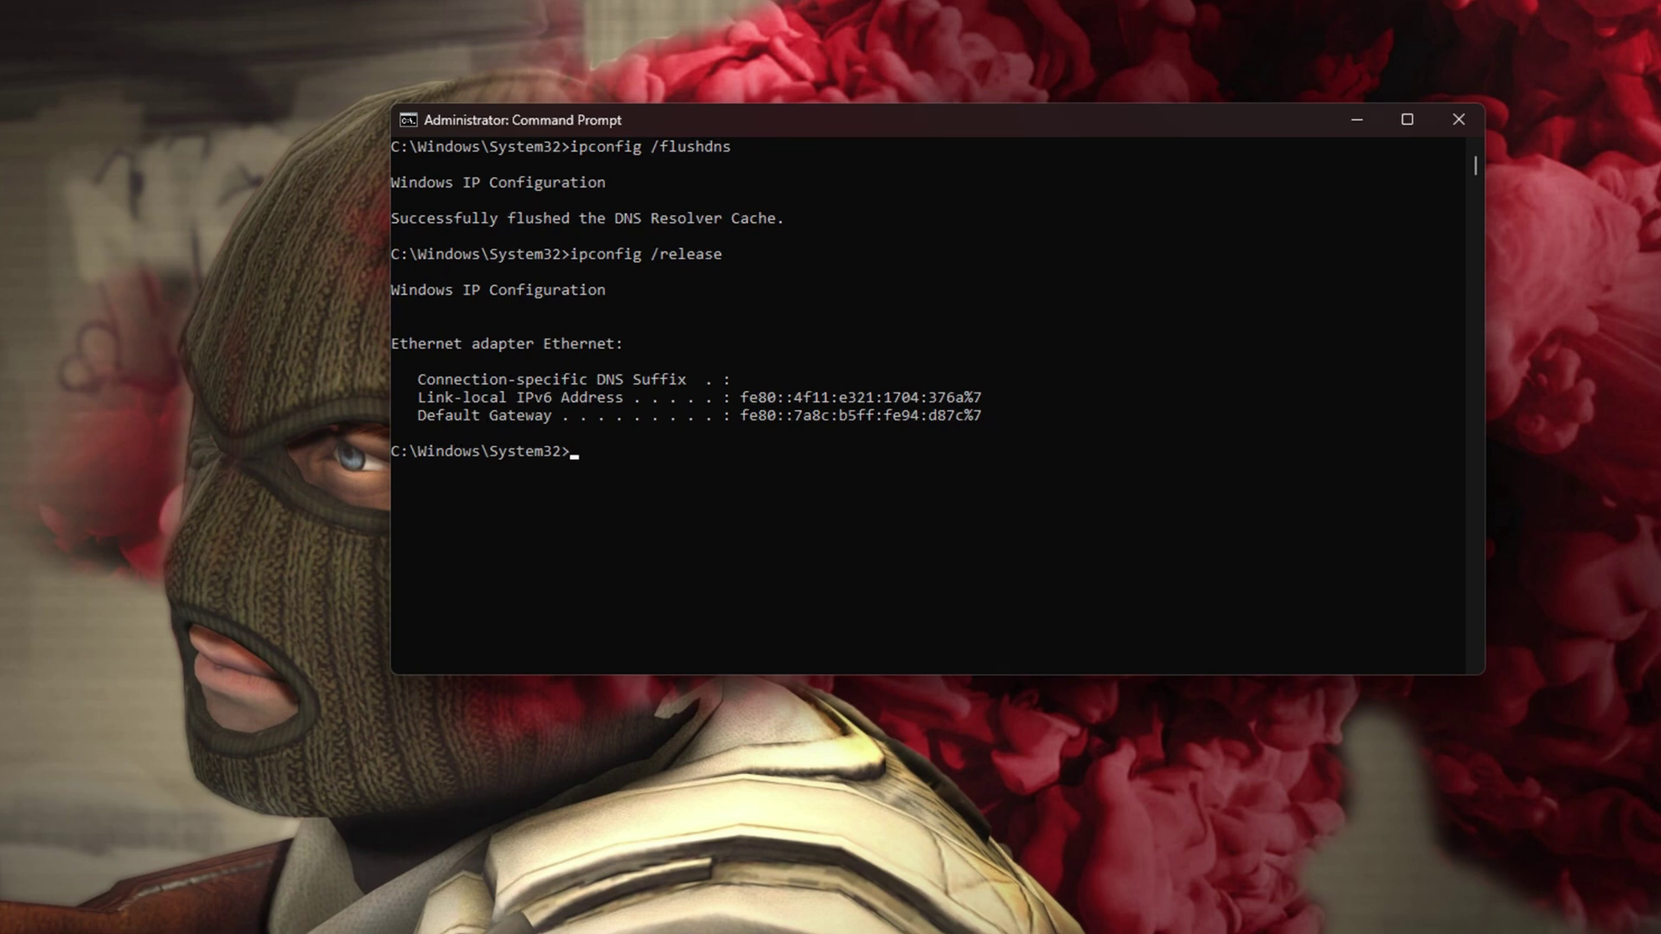
type("netsh int ip reset")
left_click(682, 503)
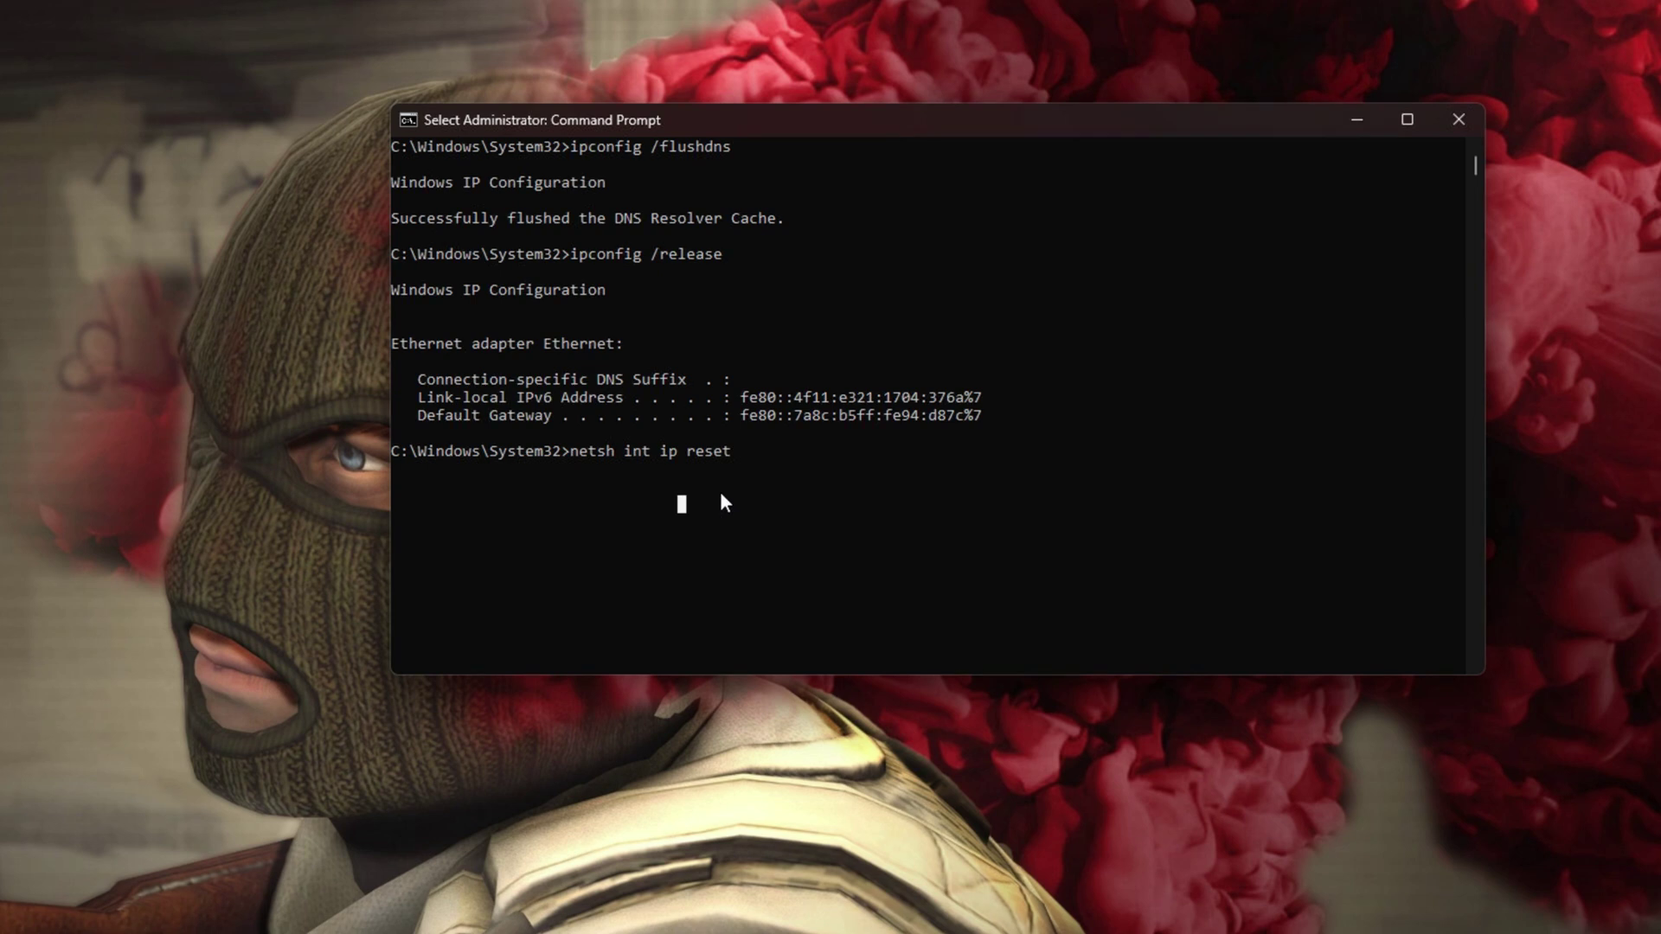
key("Return")
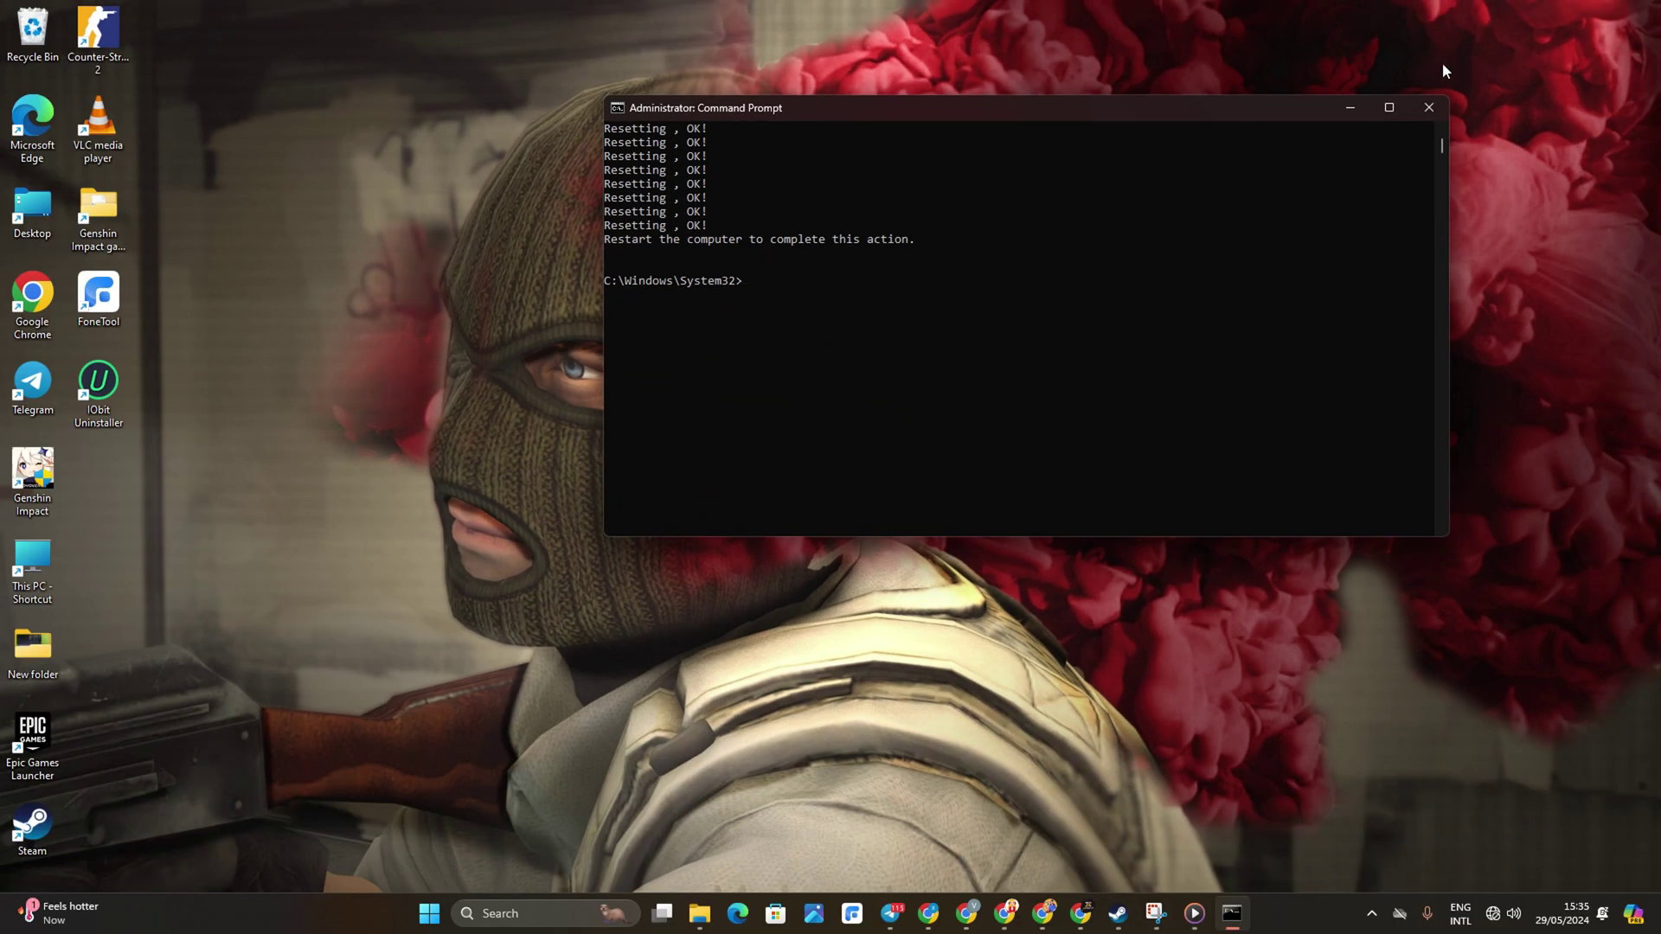
Step: Close Command Prompt and restart the computer to finish the network reset
left_click(1429, 107)
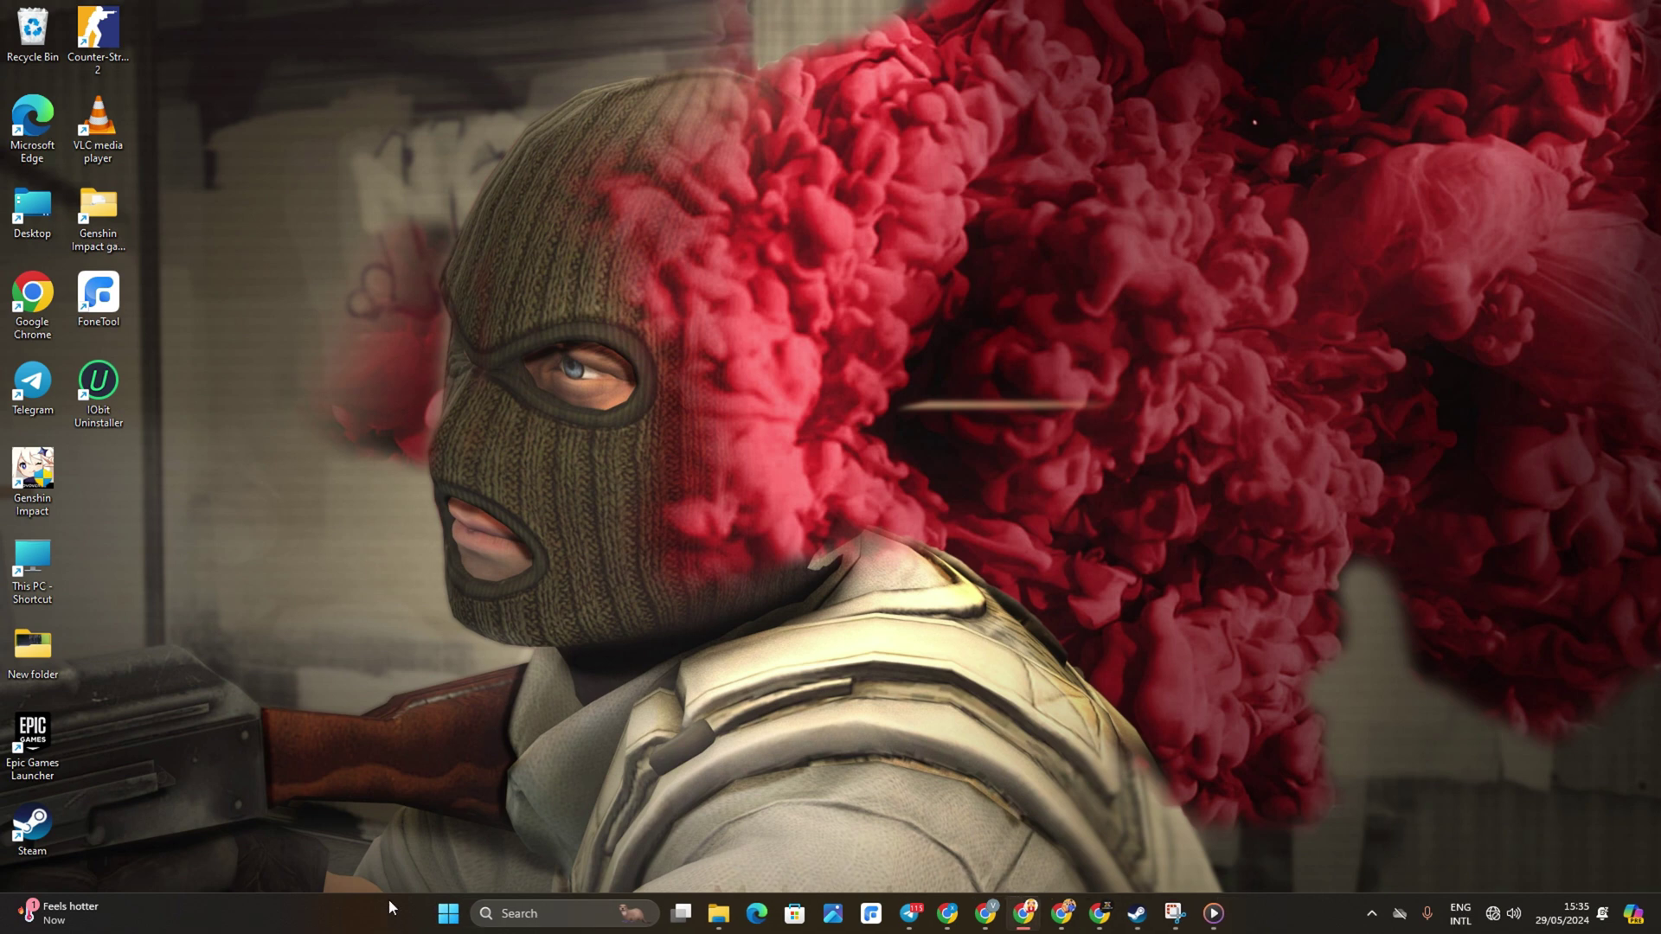
left_click(448, 915)
left_click(1045, 853)
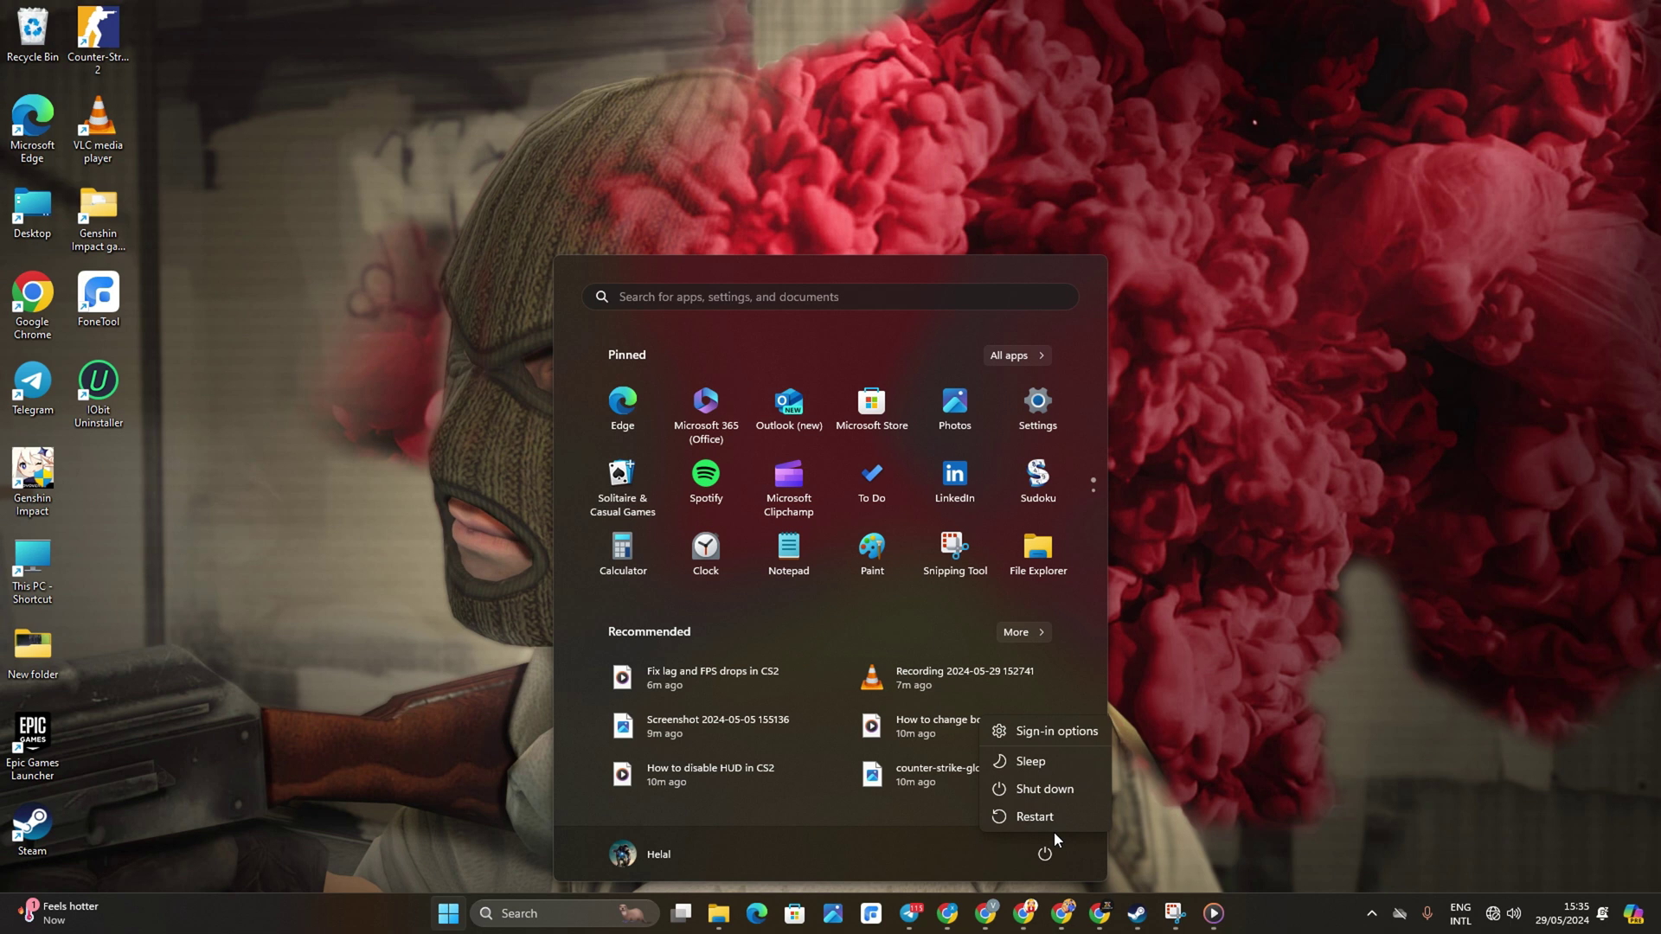
left_click(1052, 818)
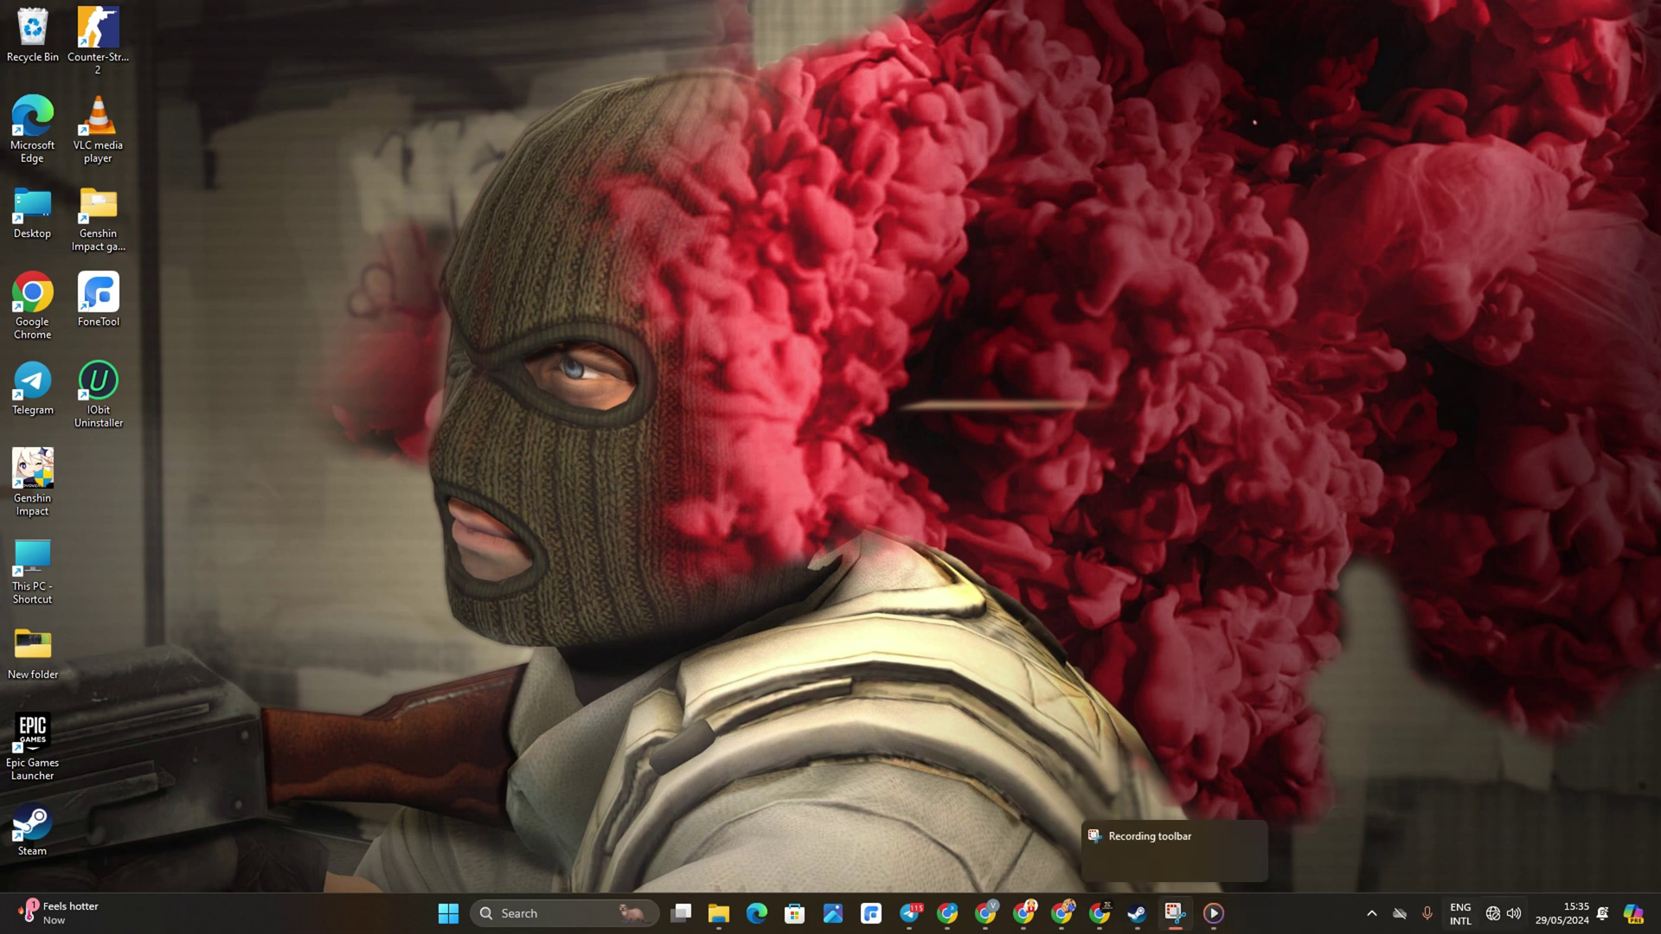
Step: Quit Steam completely from its system tray icon
left_click(1373, 916)
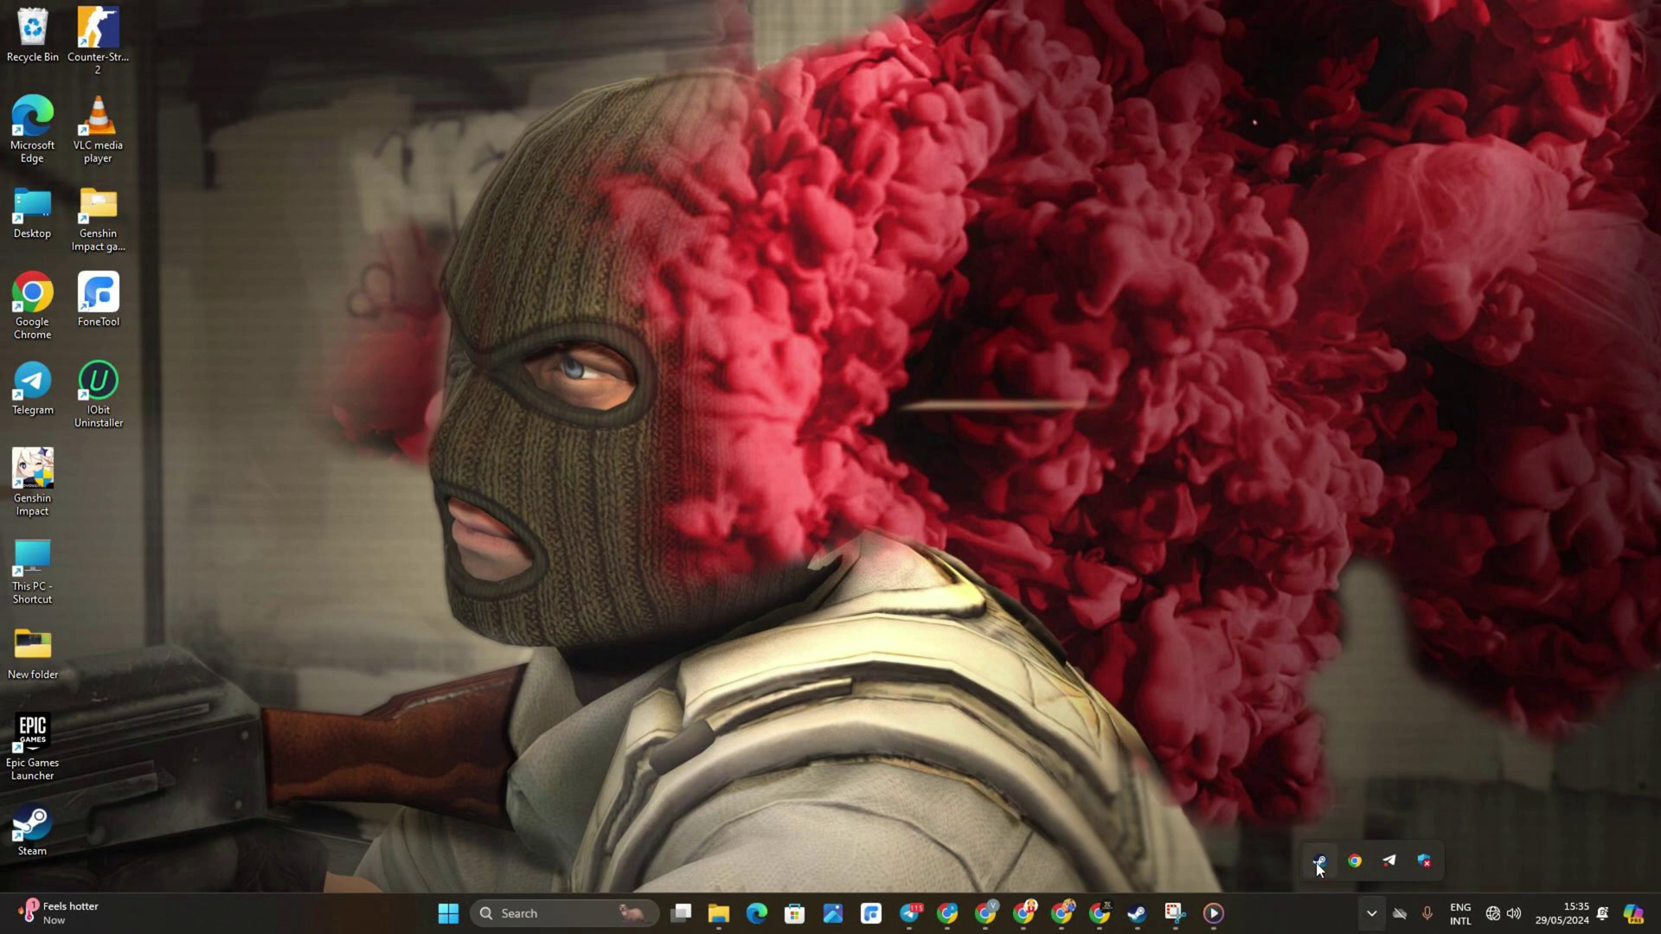
right_click(1318, 862)
left_click(1362, 844)
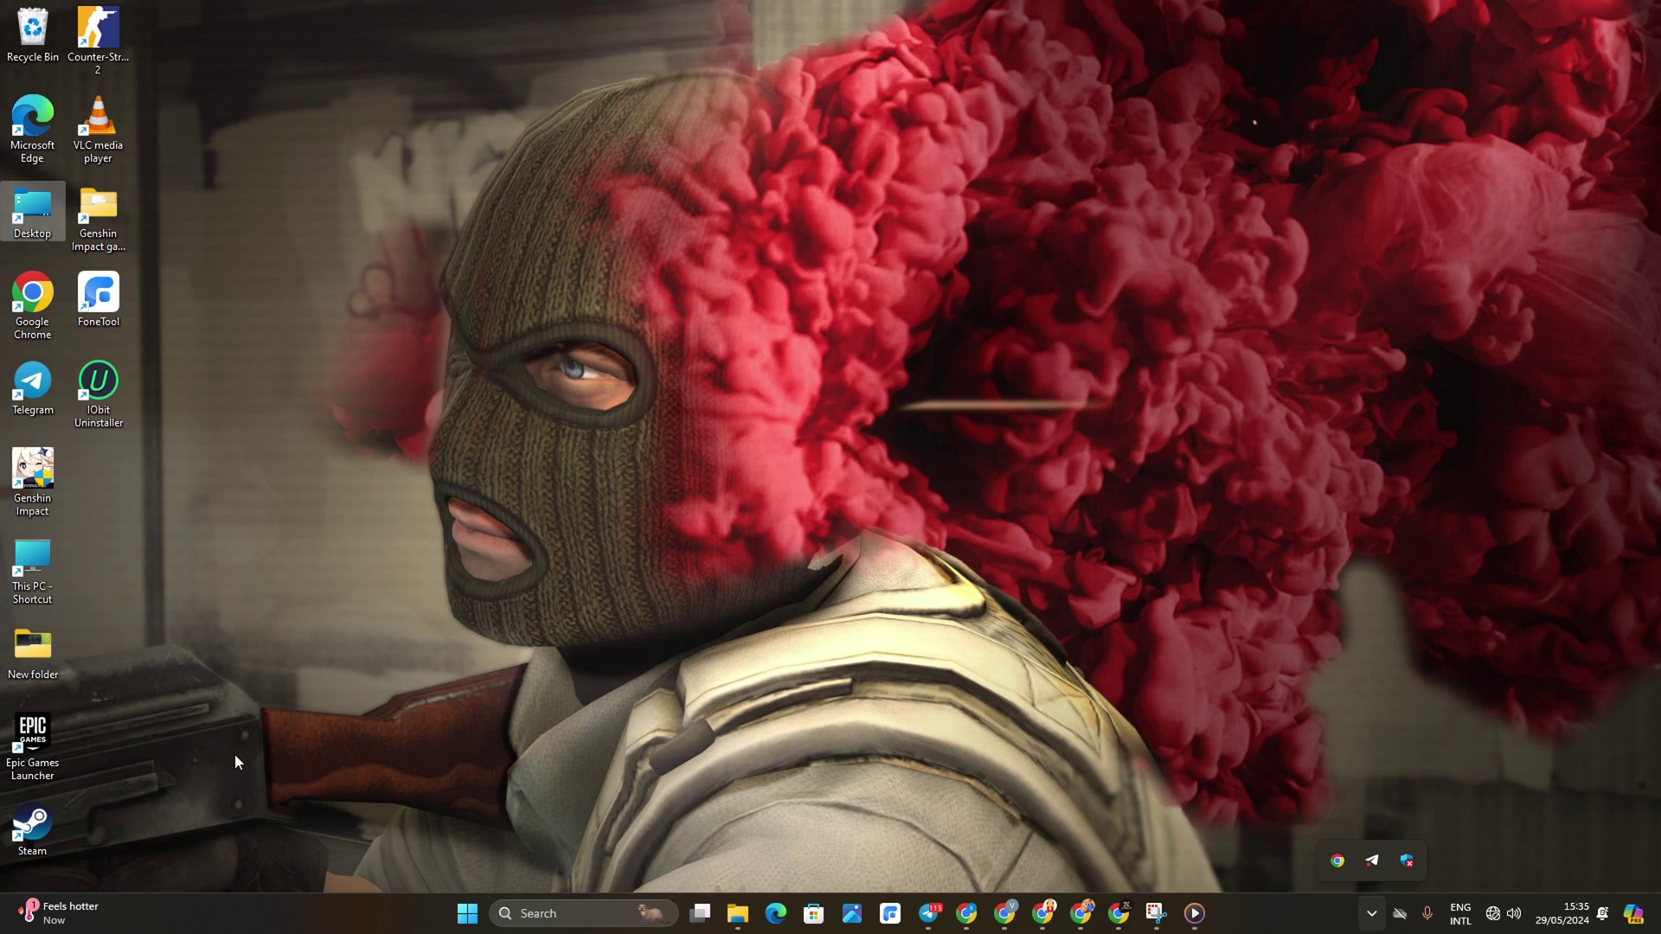
Step: Delete appcache from Steam's install folder, then close the folder window
right_click(48, 817)
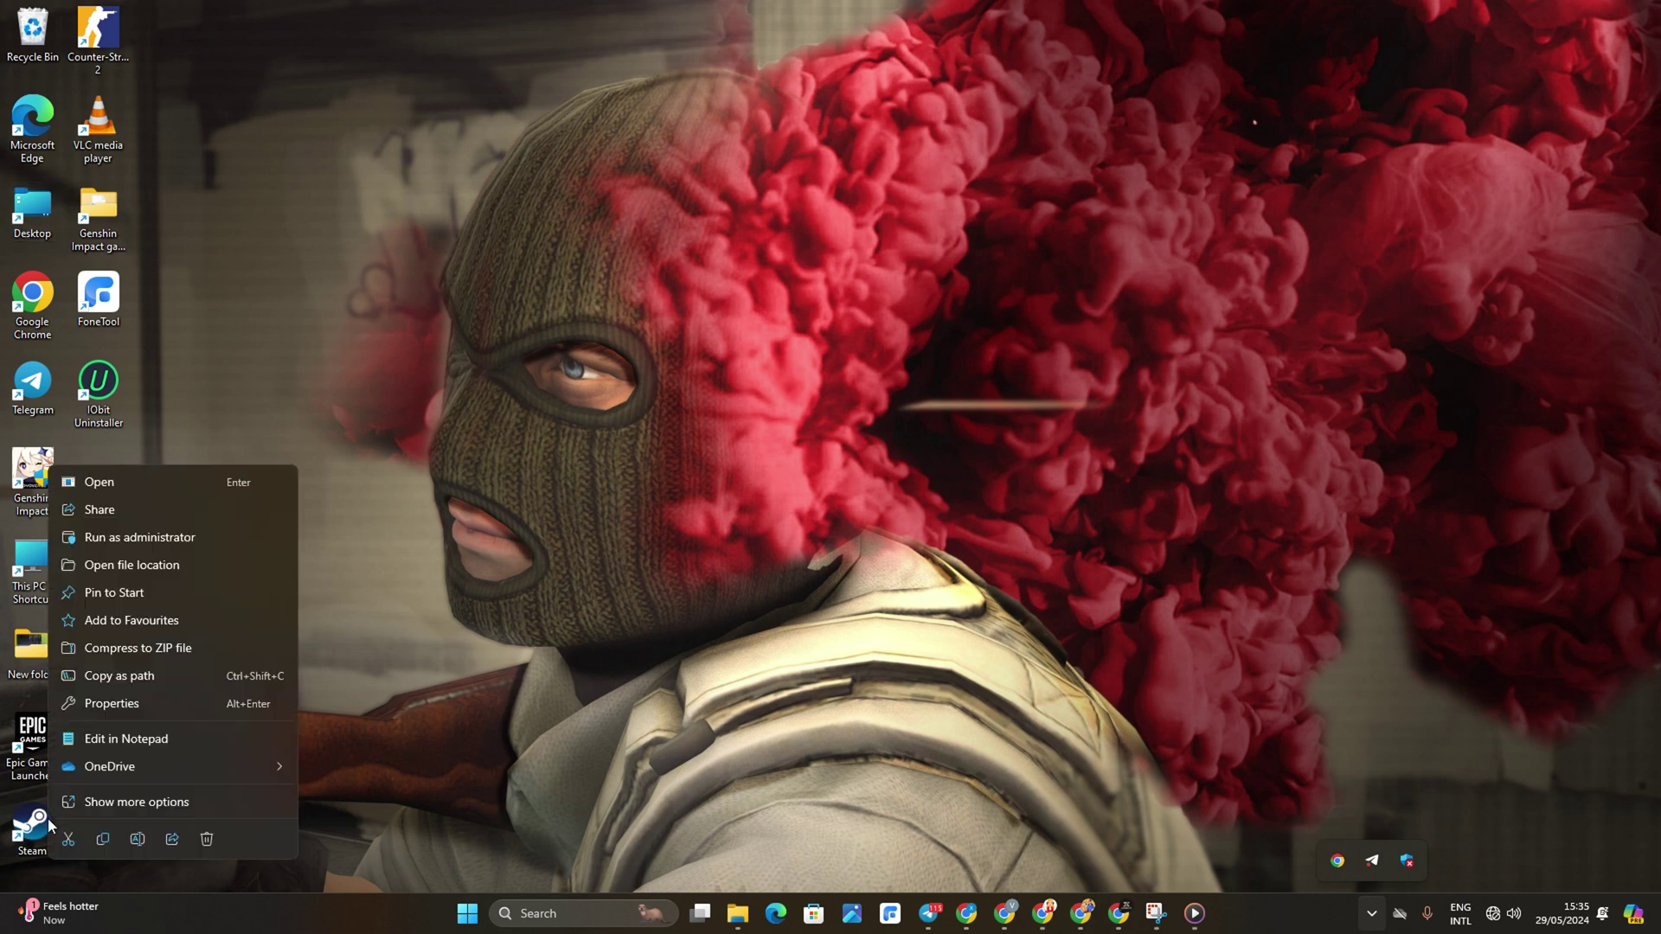
left_click(152, 564)
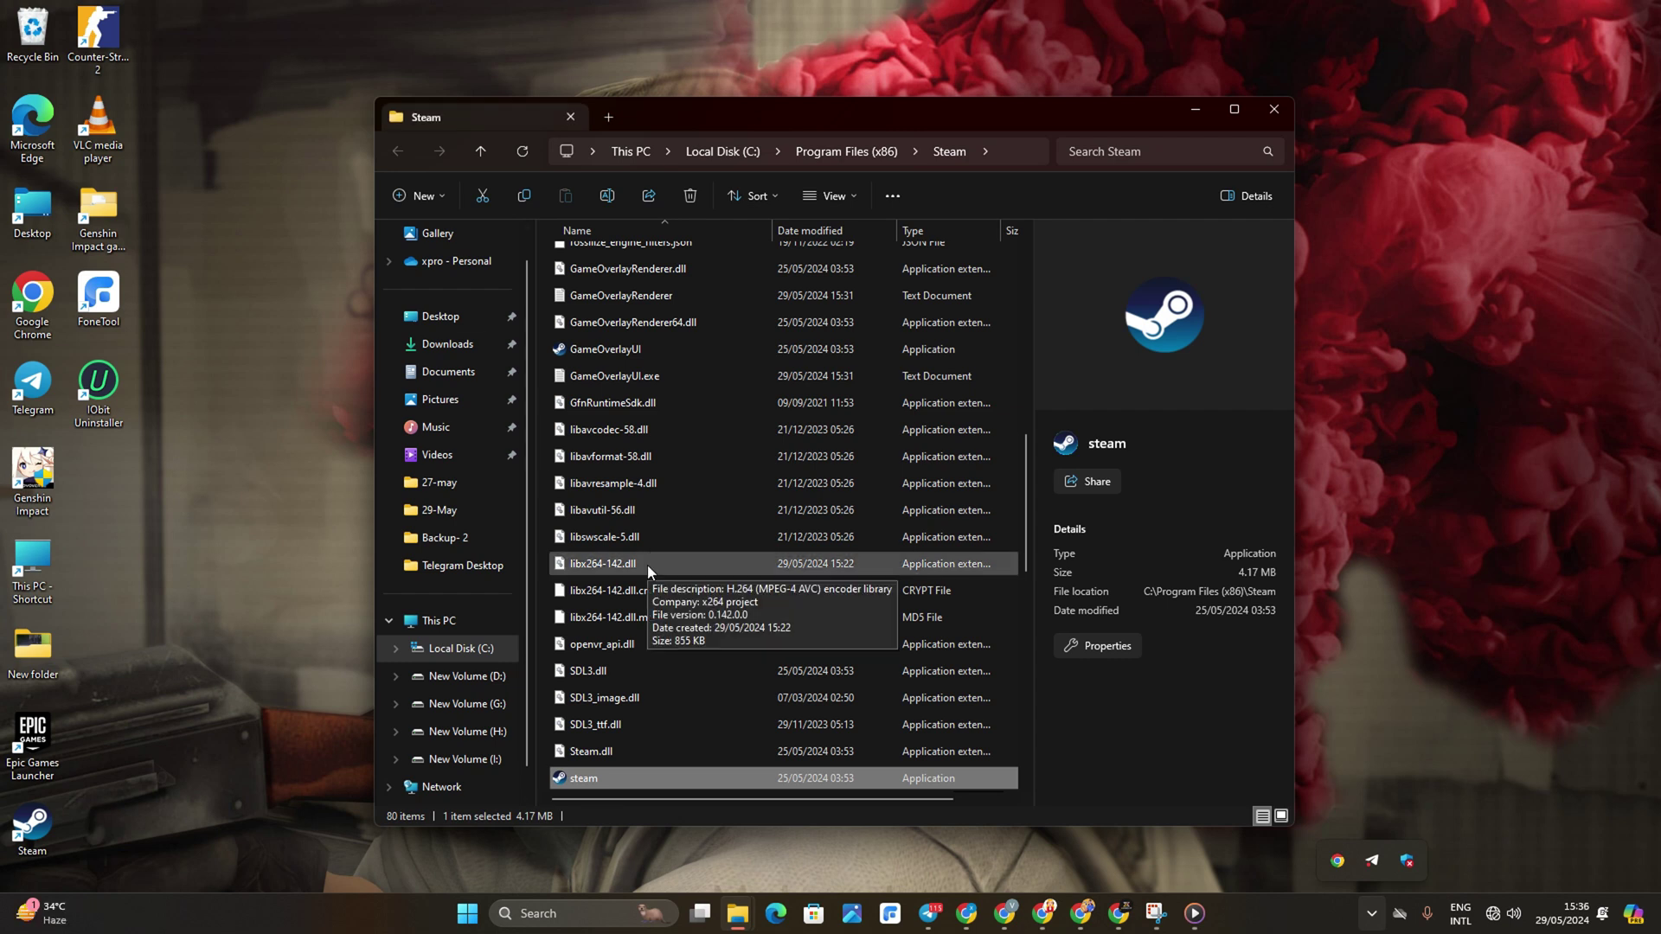
scroll(647, 565, "up", 10)
right_click(626, 260)
left_click(748, 281)
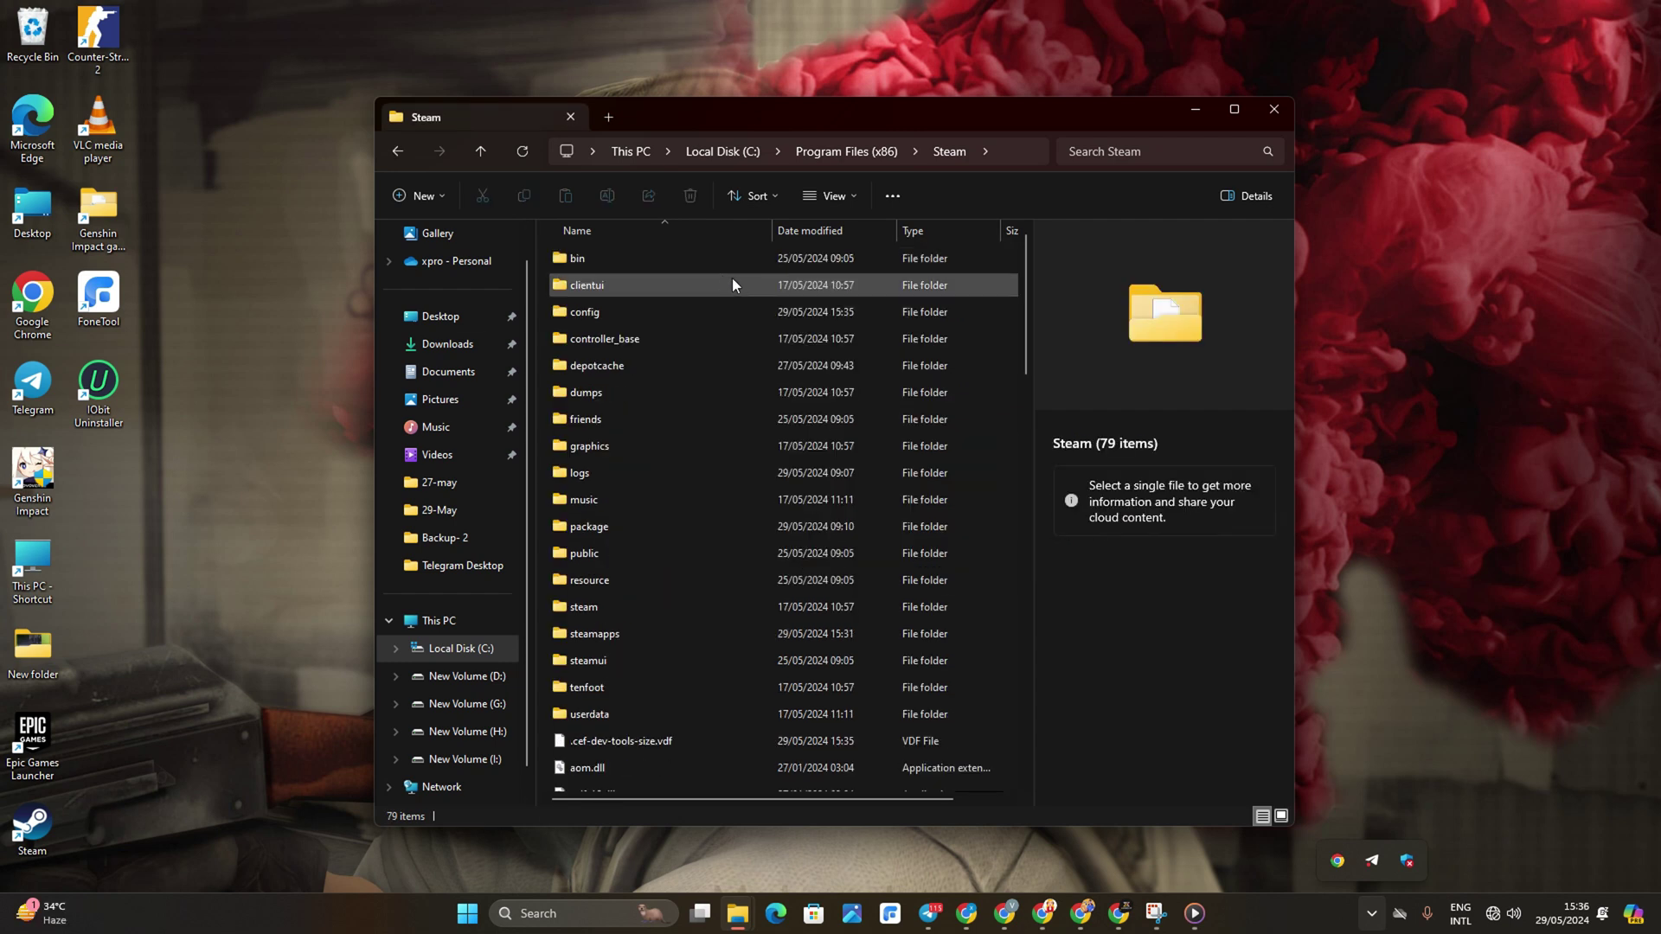
left_click(1278, 108)
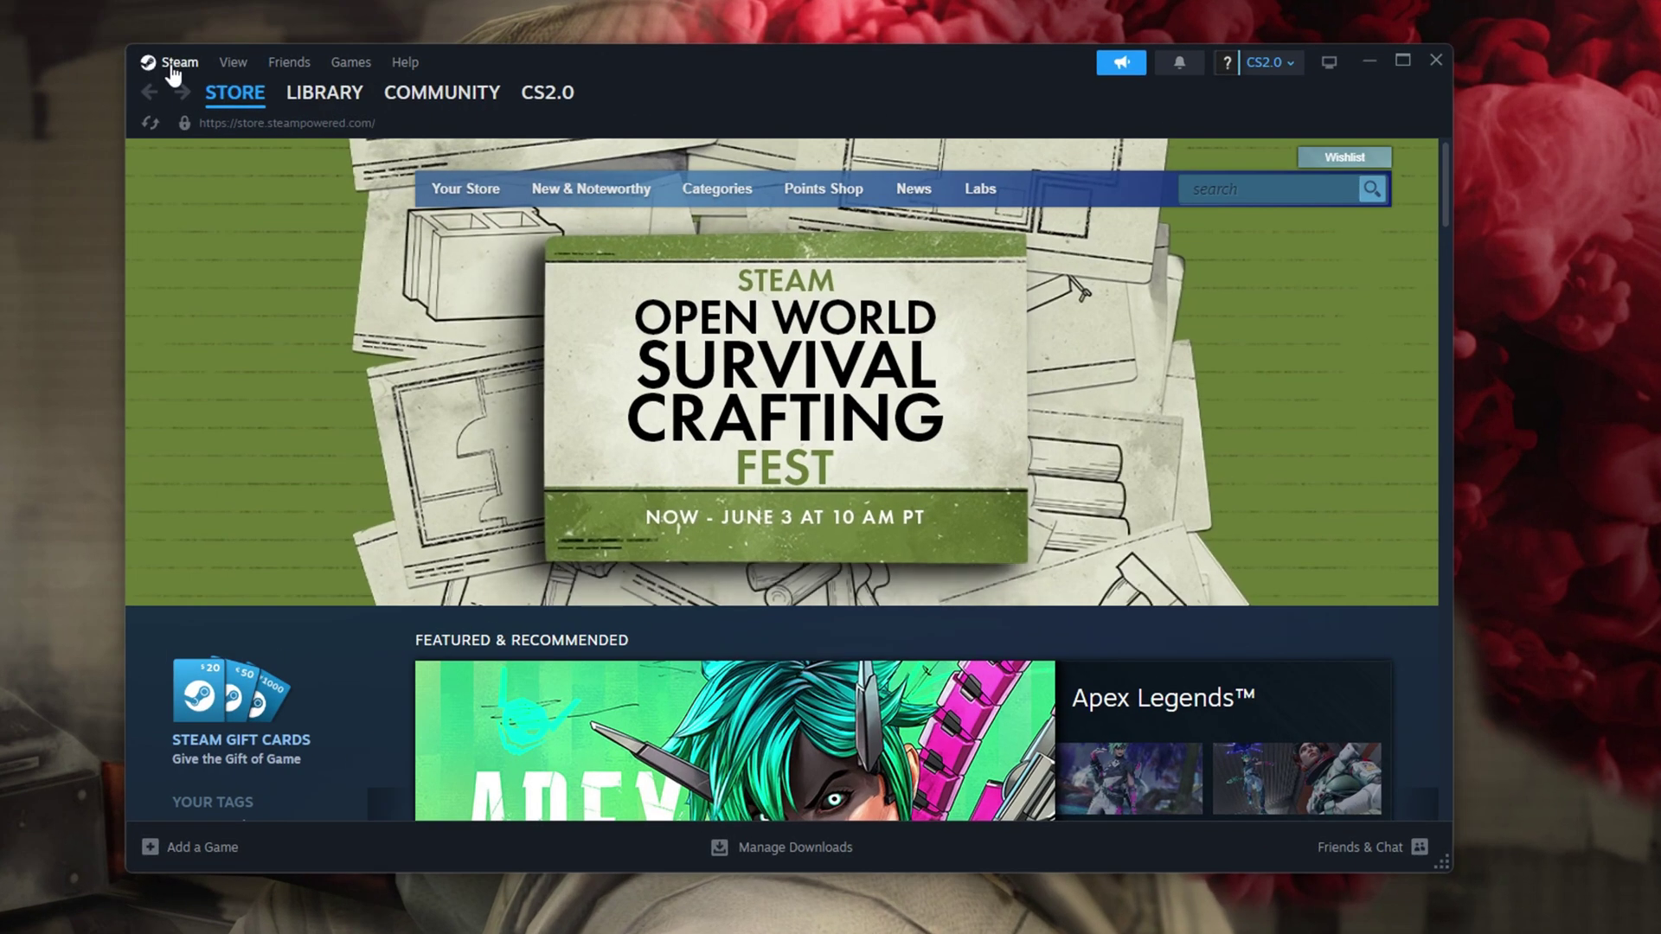
Step: Clear the download cache in Steam Settings > Downloads and confirm the restart
left_click(173, 74)
left_click(186, 273)
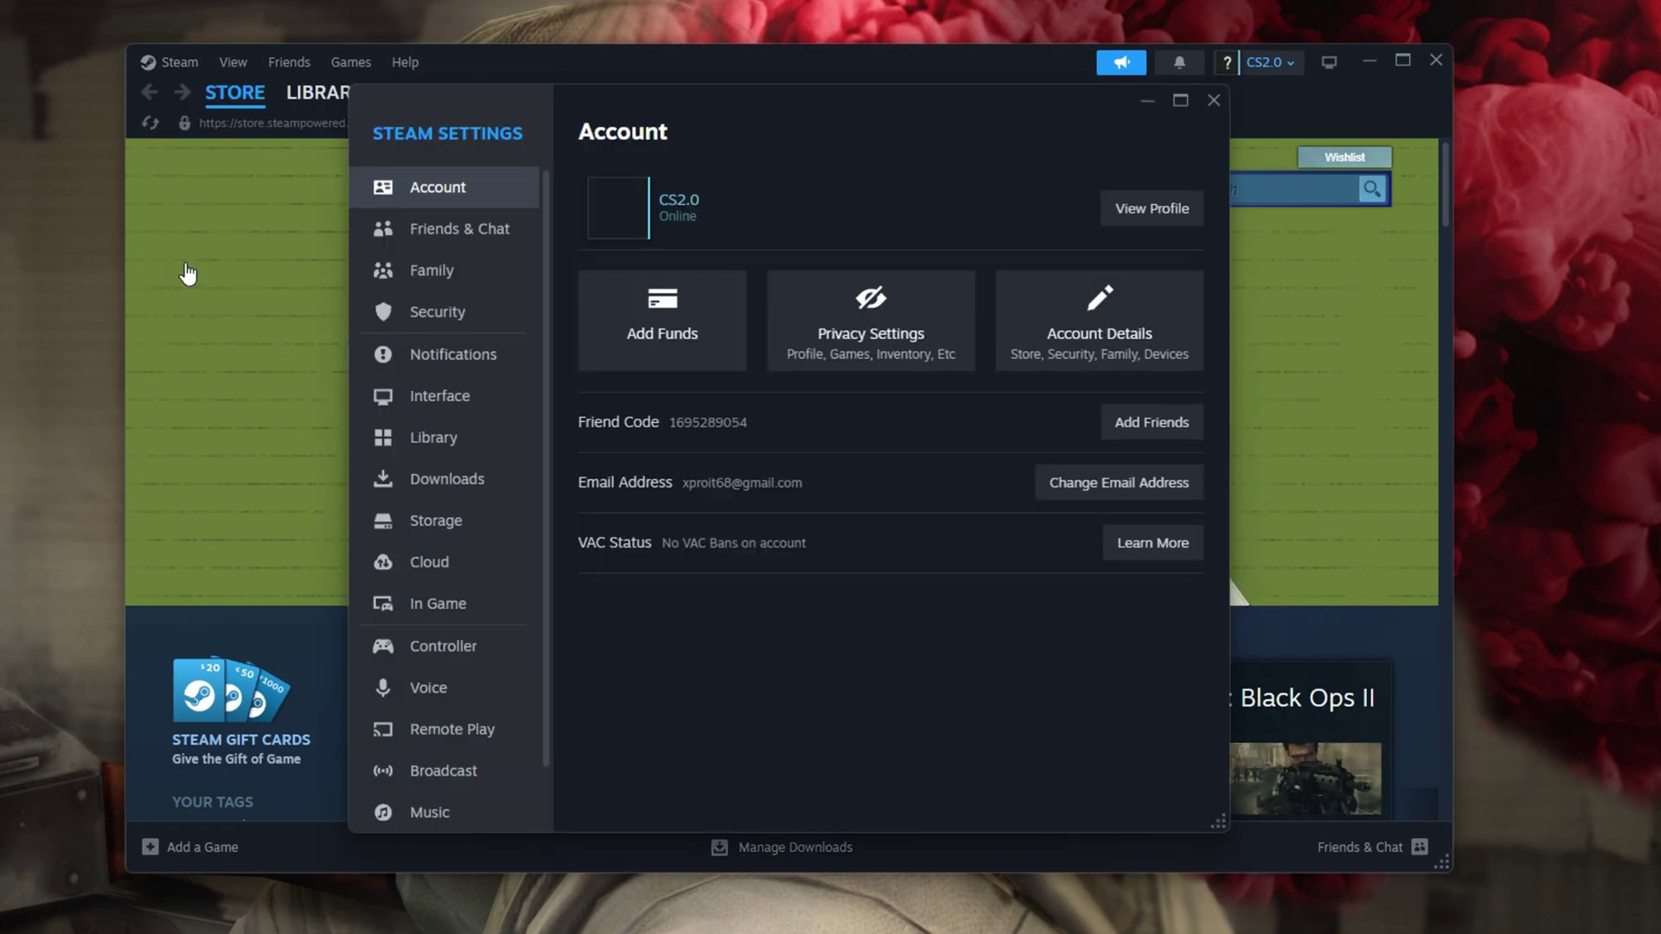
left_click(463, 475)
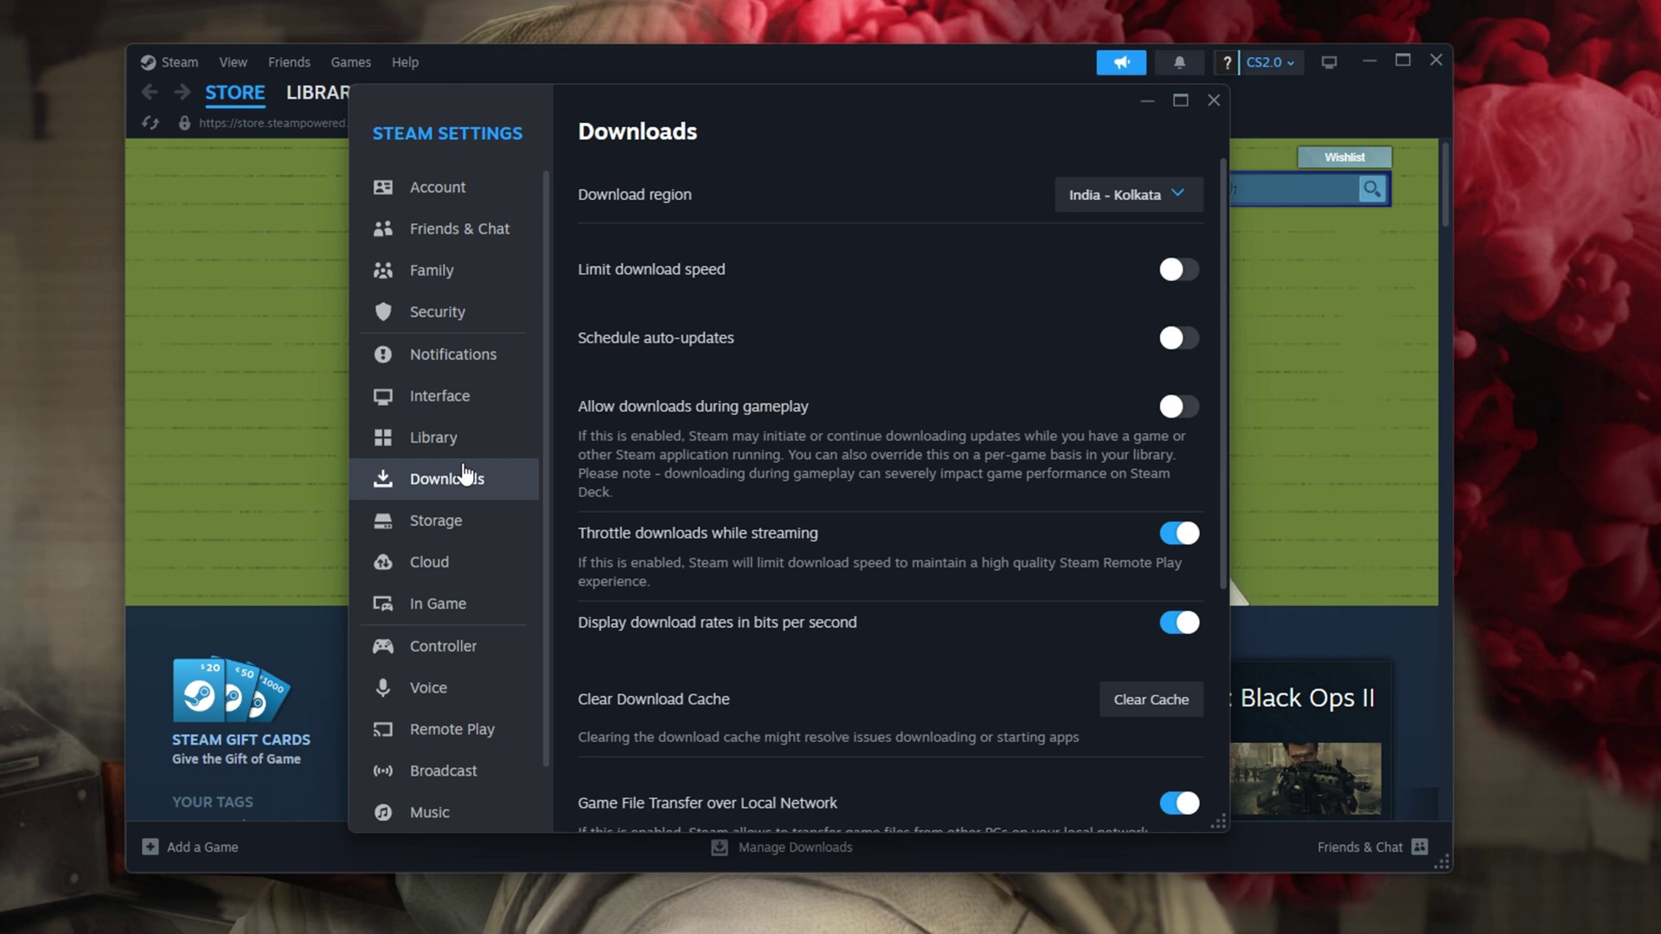
scroll(909, 519, "down", 2)
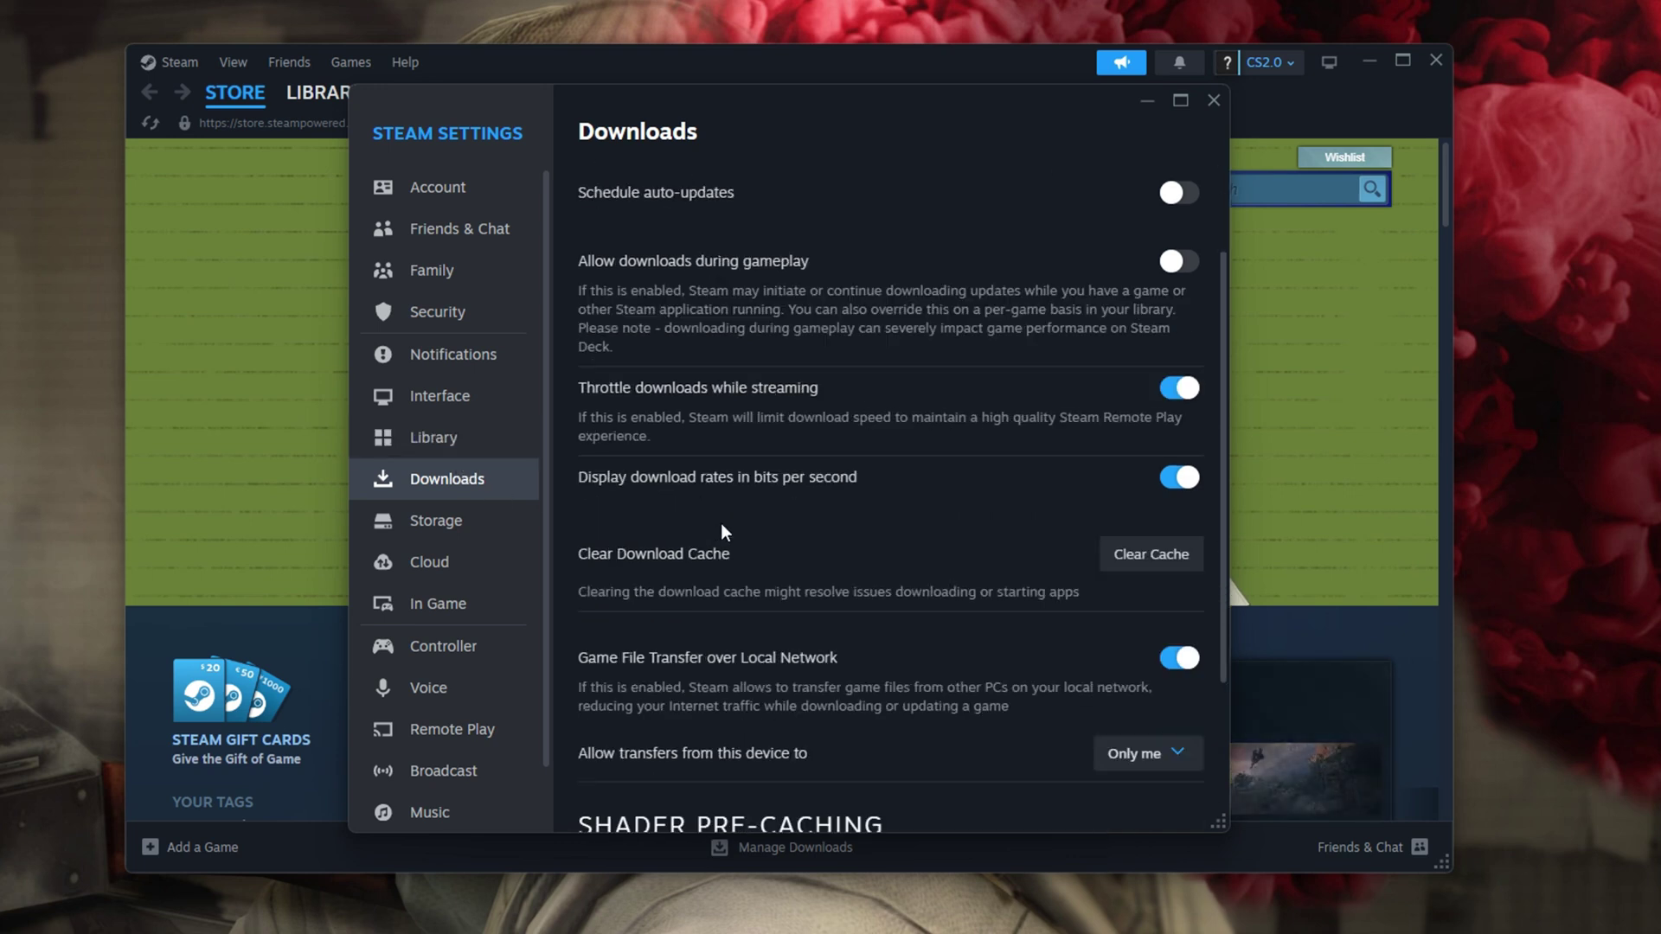
scroll(1143, 390, "down", 3)
left_click(1146, 390)
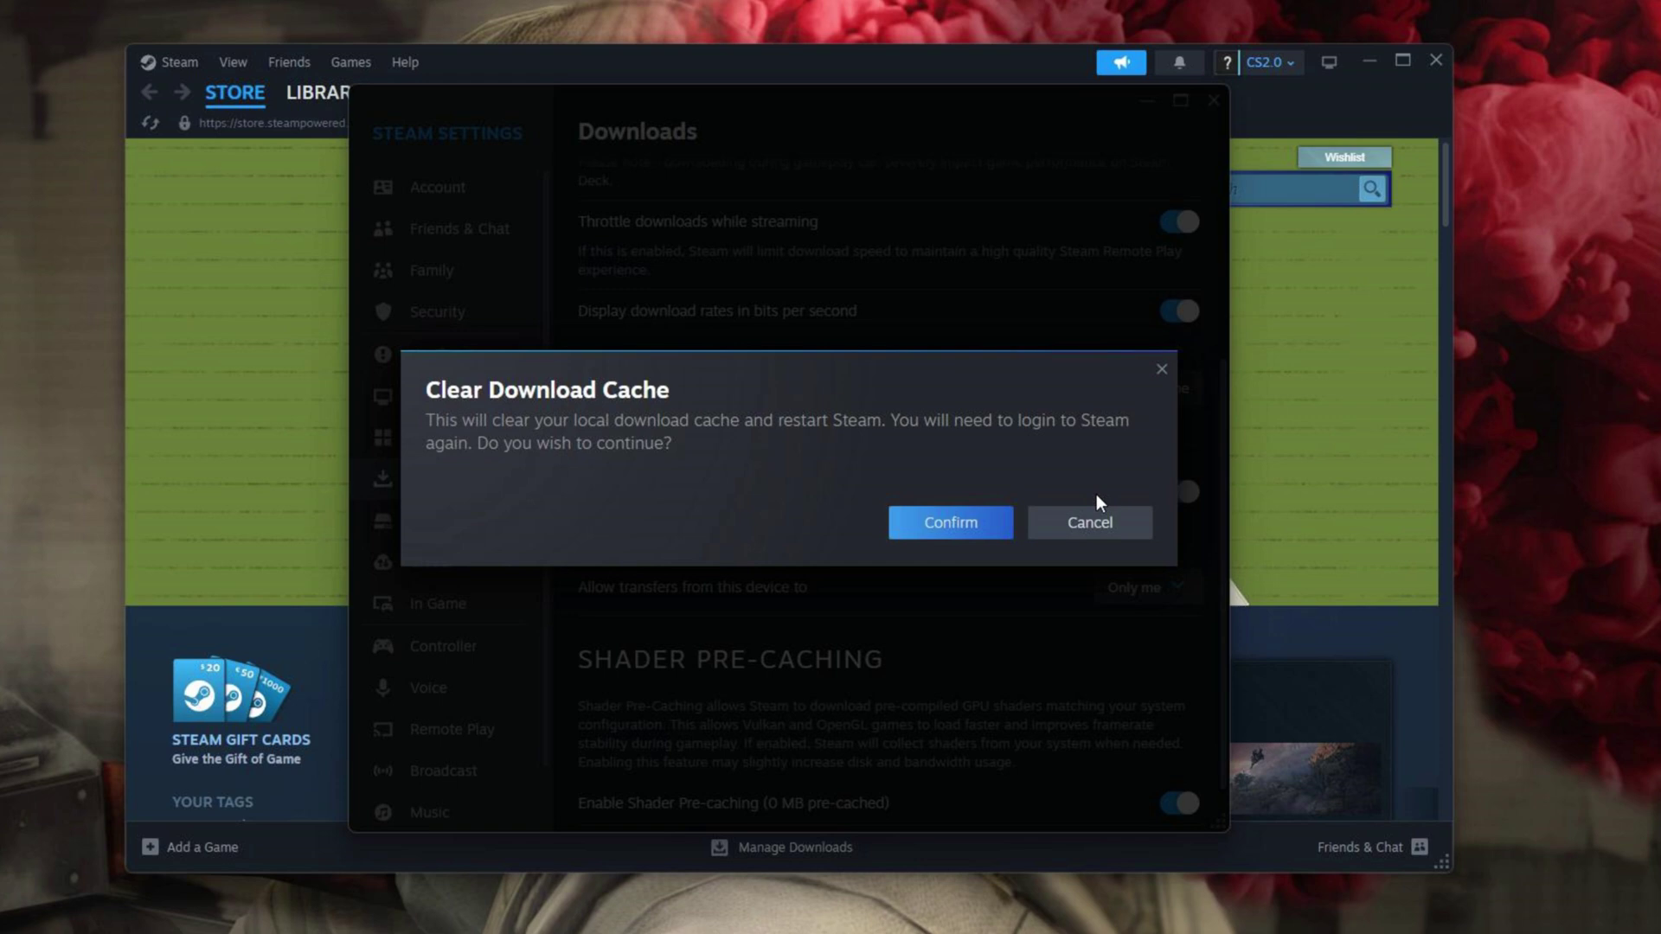
left_click(948, 533)
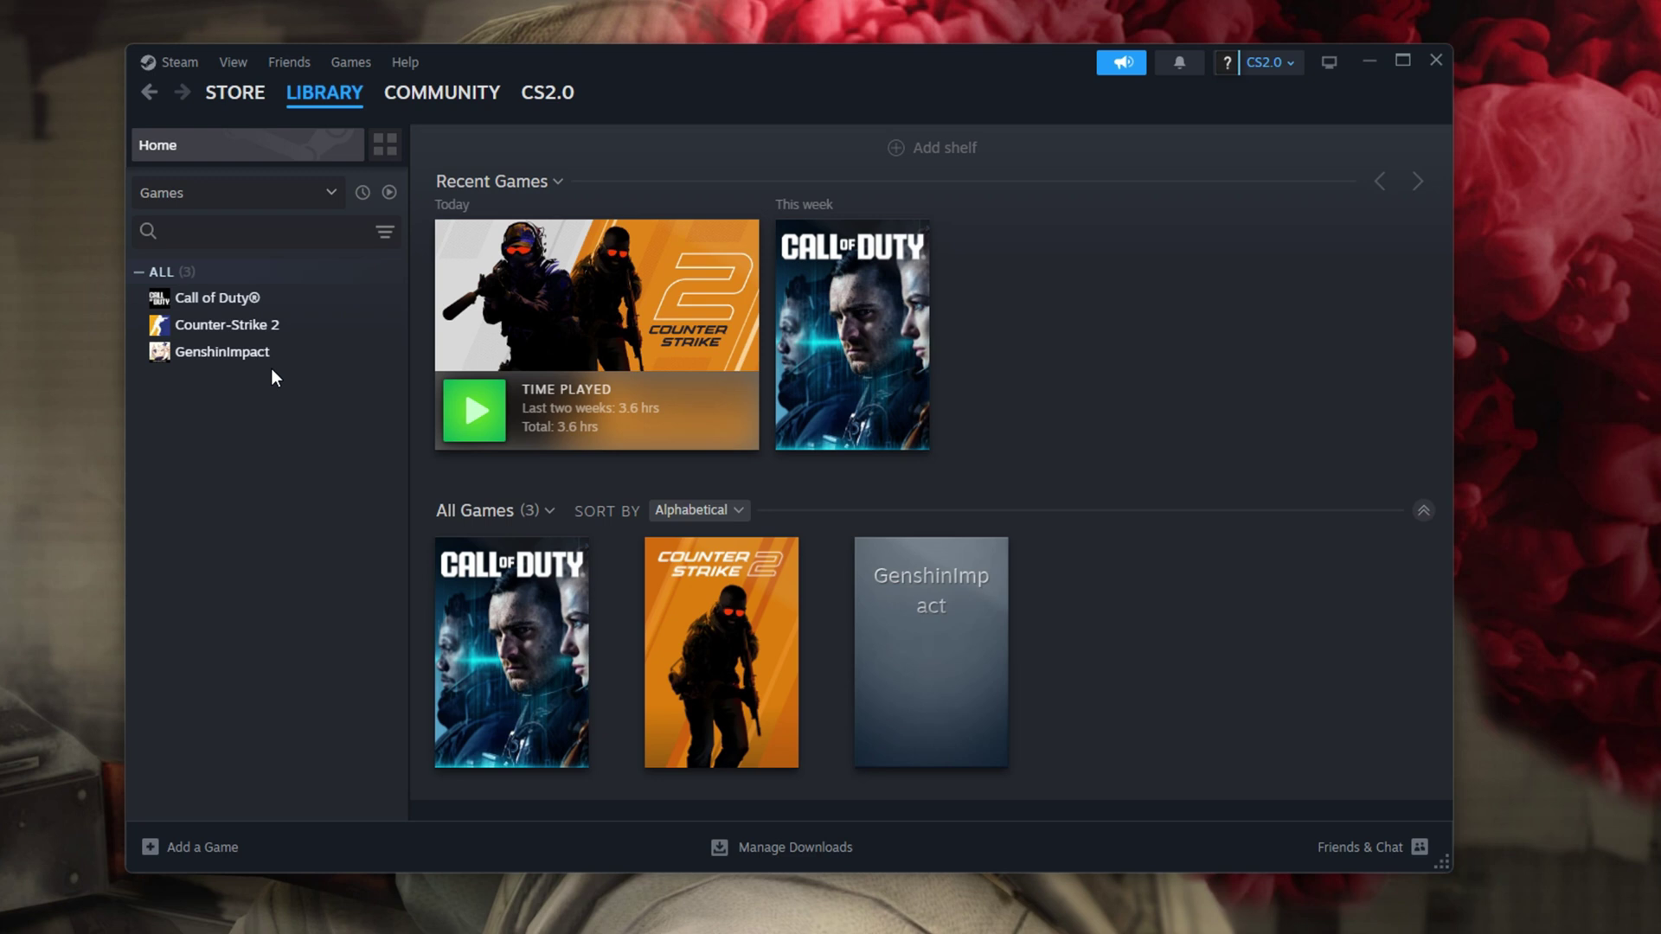
Step: Verify Counter-Strike 2's game files until all 2859 validate, then close Properties
left_click(233, 324)
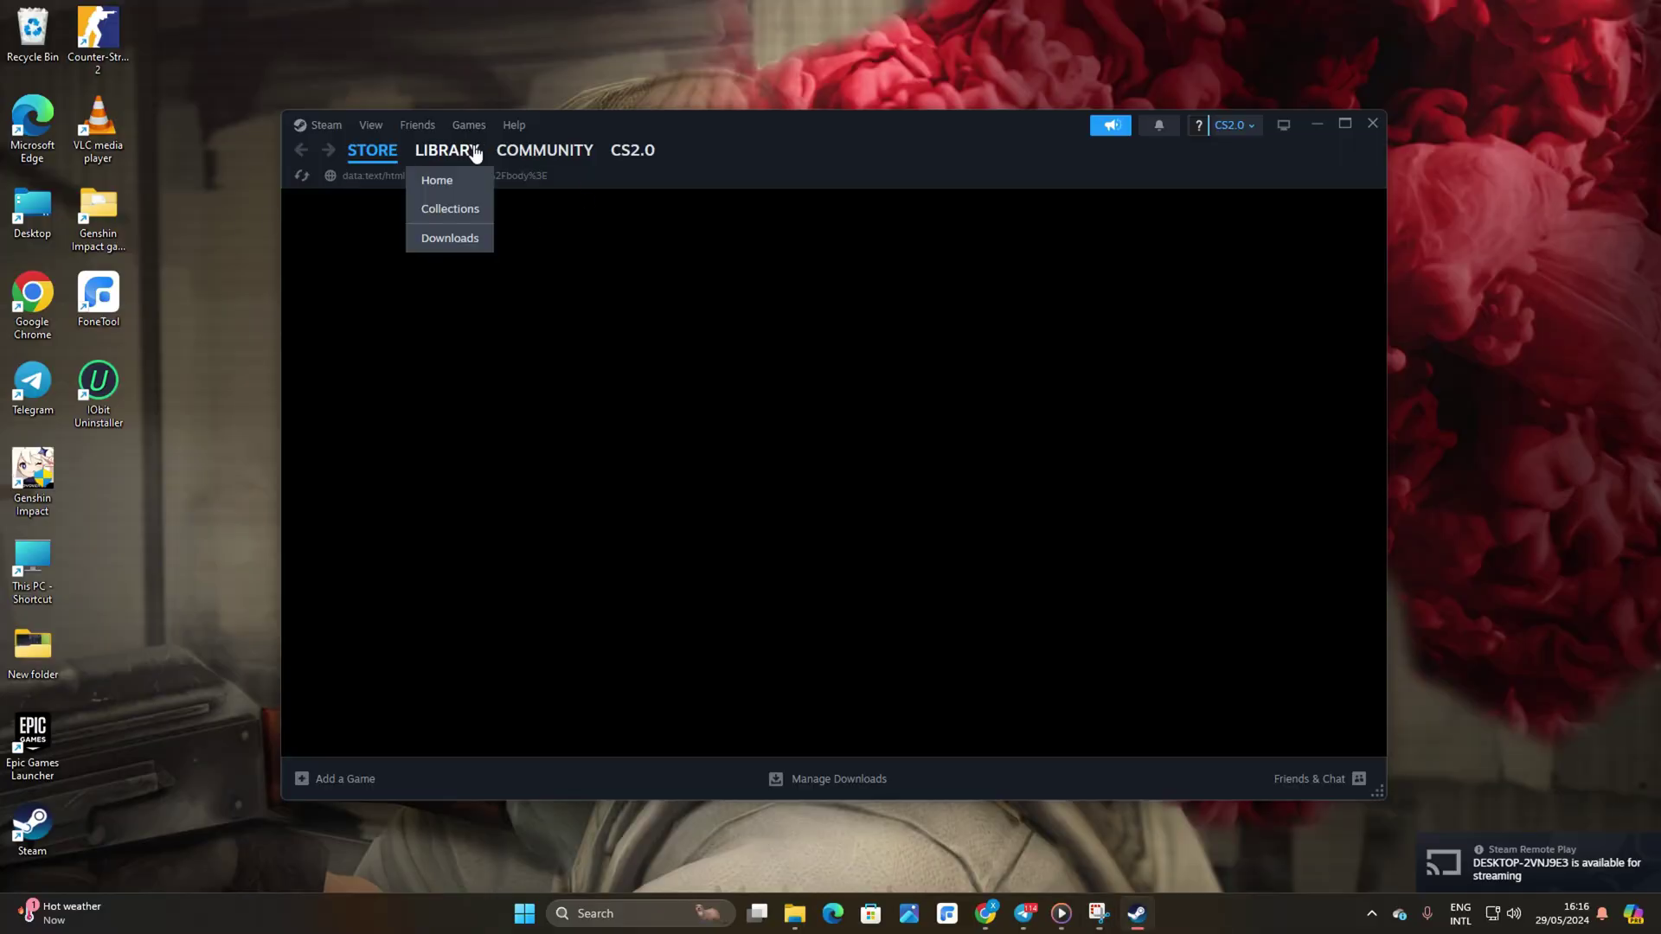
left_click(448, 153)
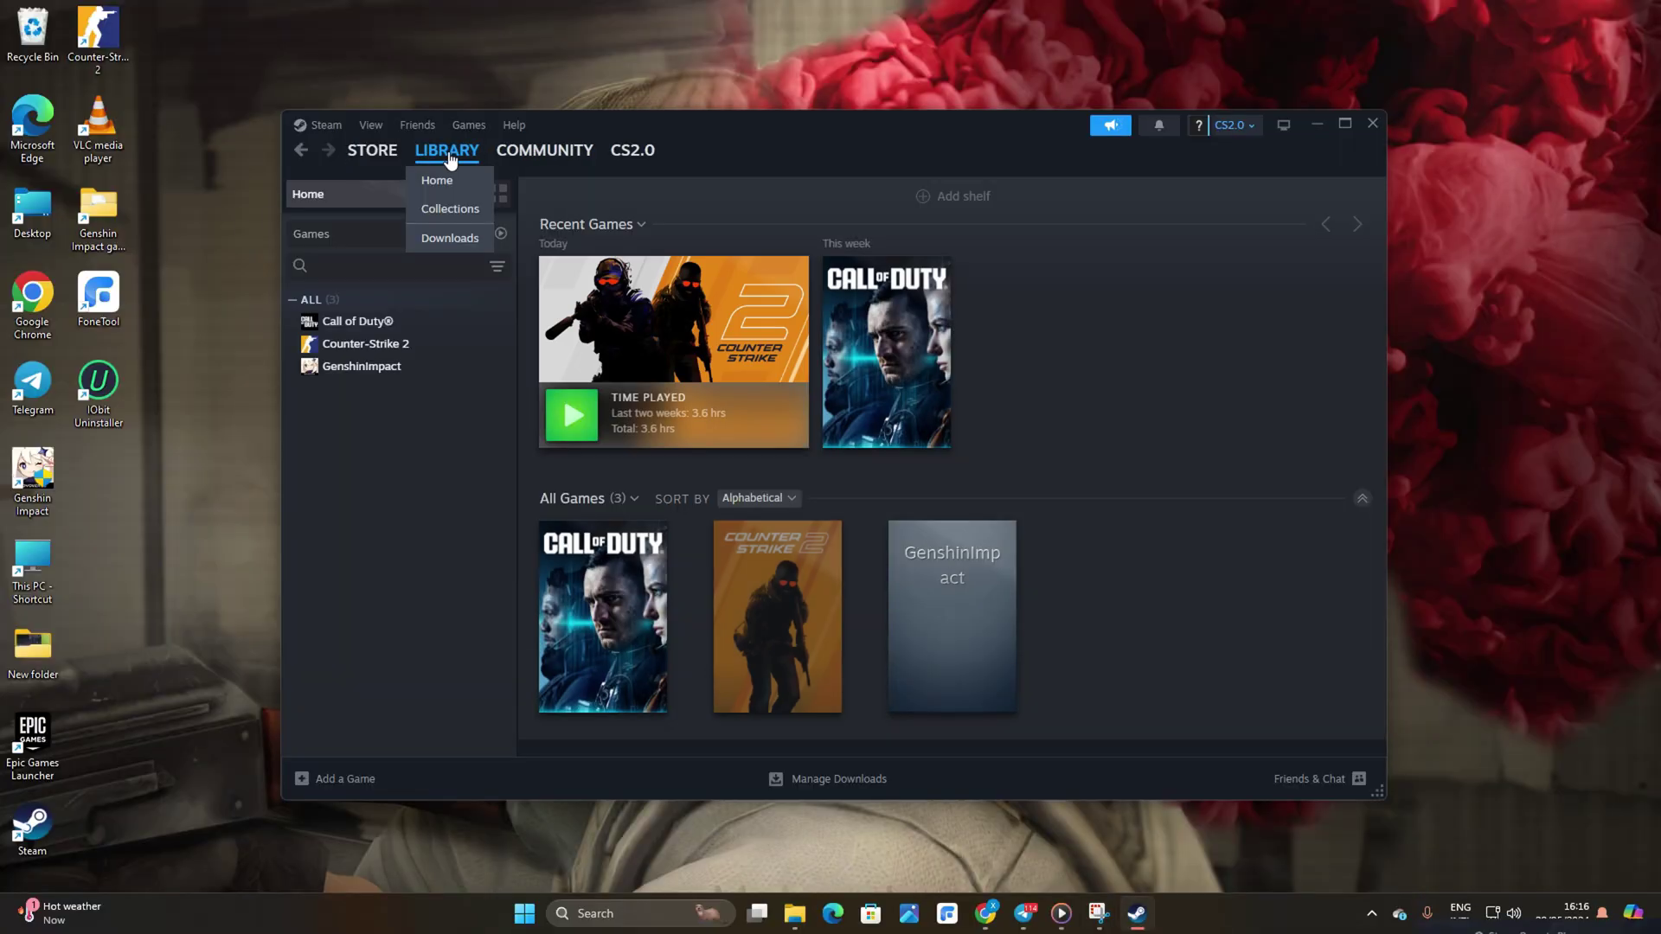
left_click(372, 344)
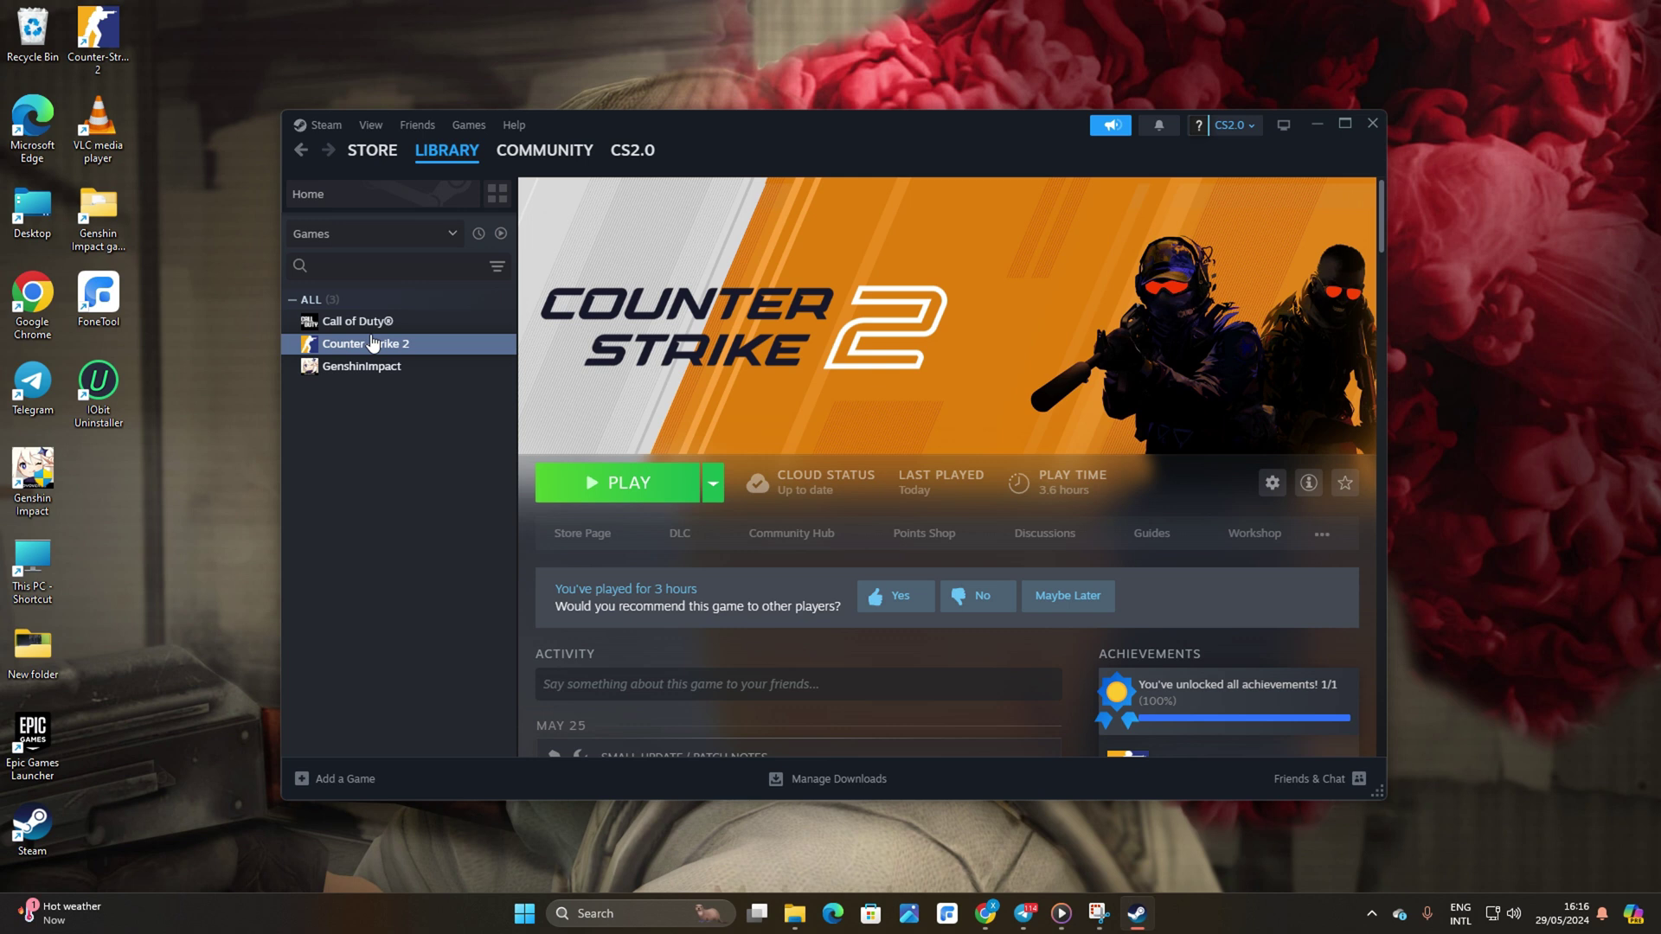
right_click(372, 344)
left_click(448, 475)
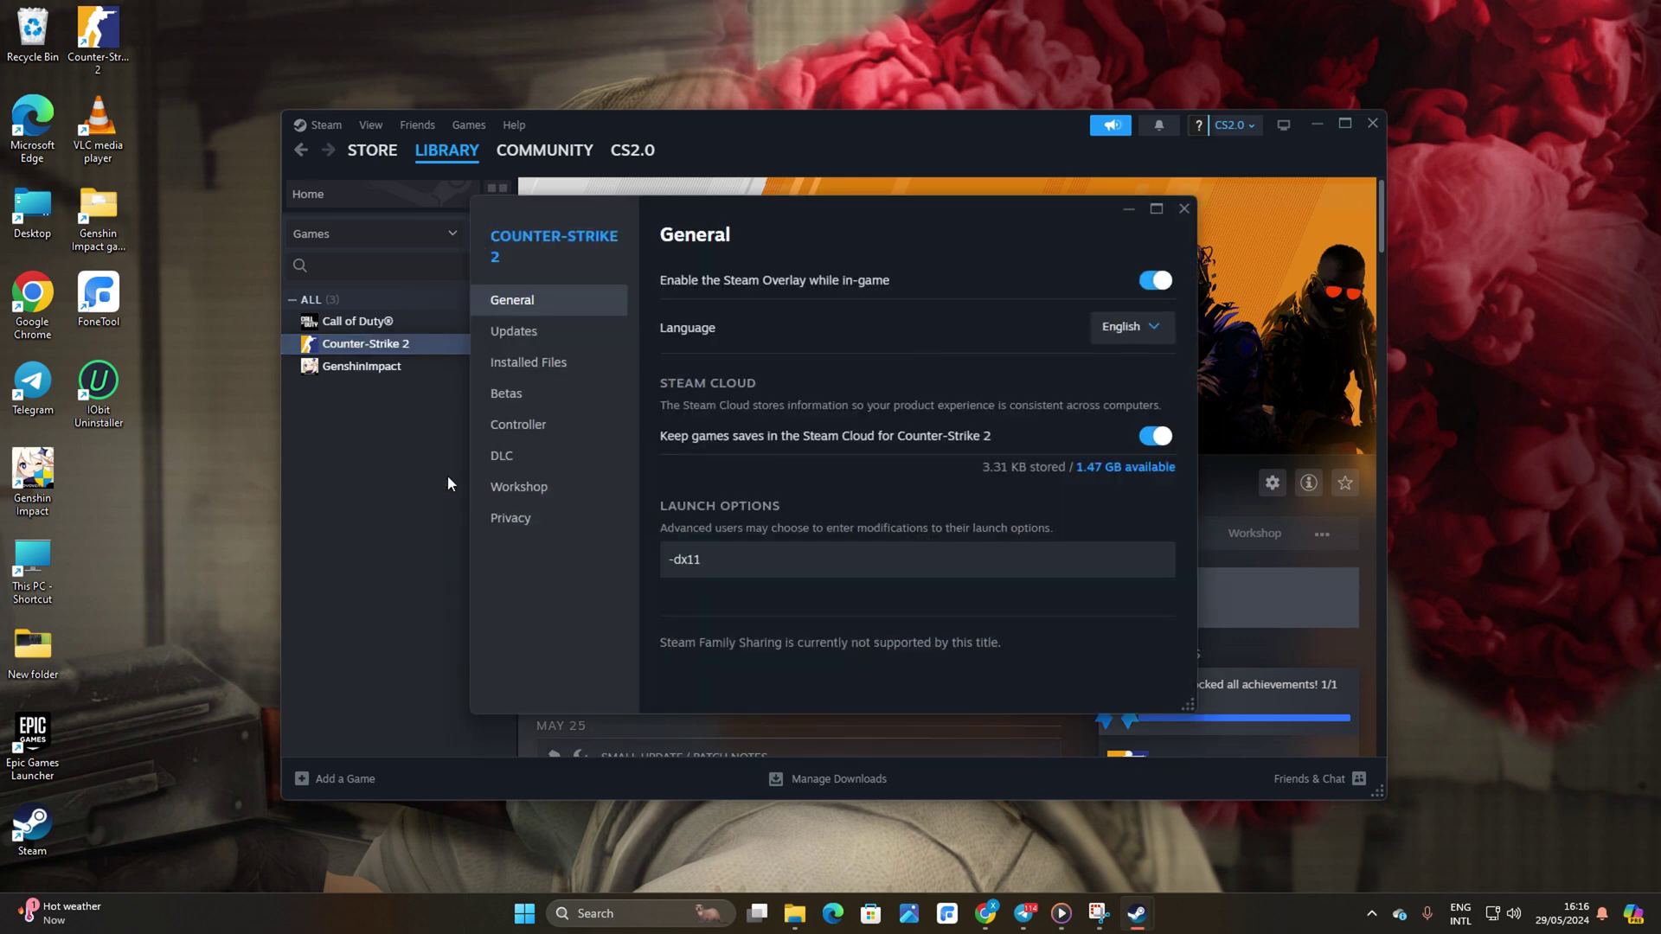
left_click(564, 365)
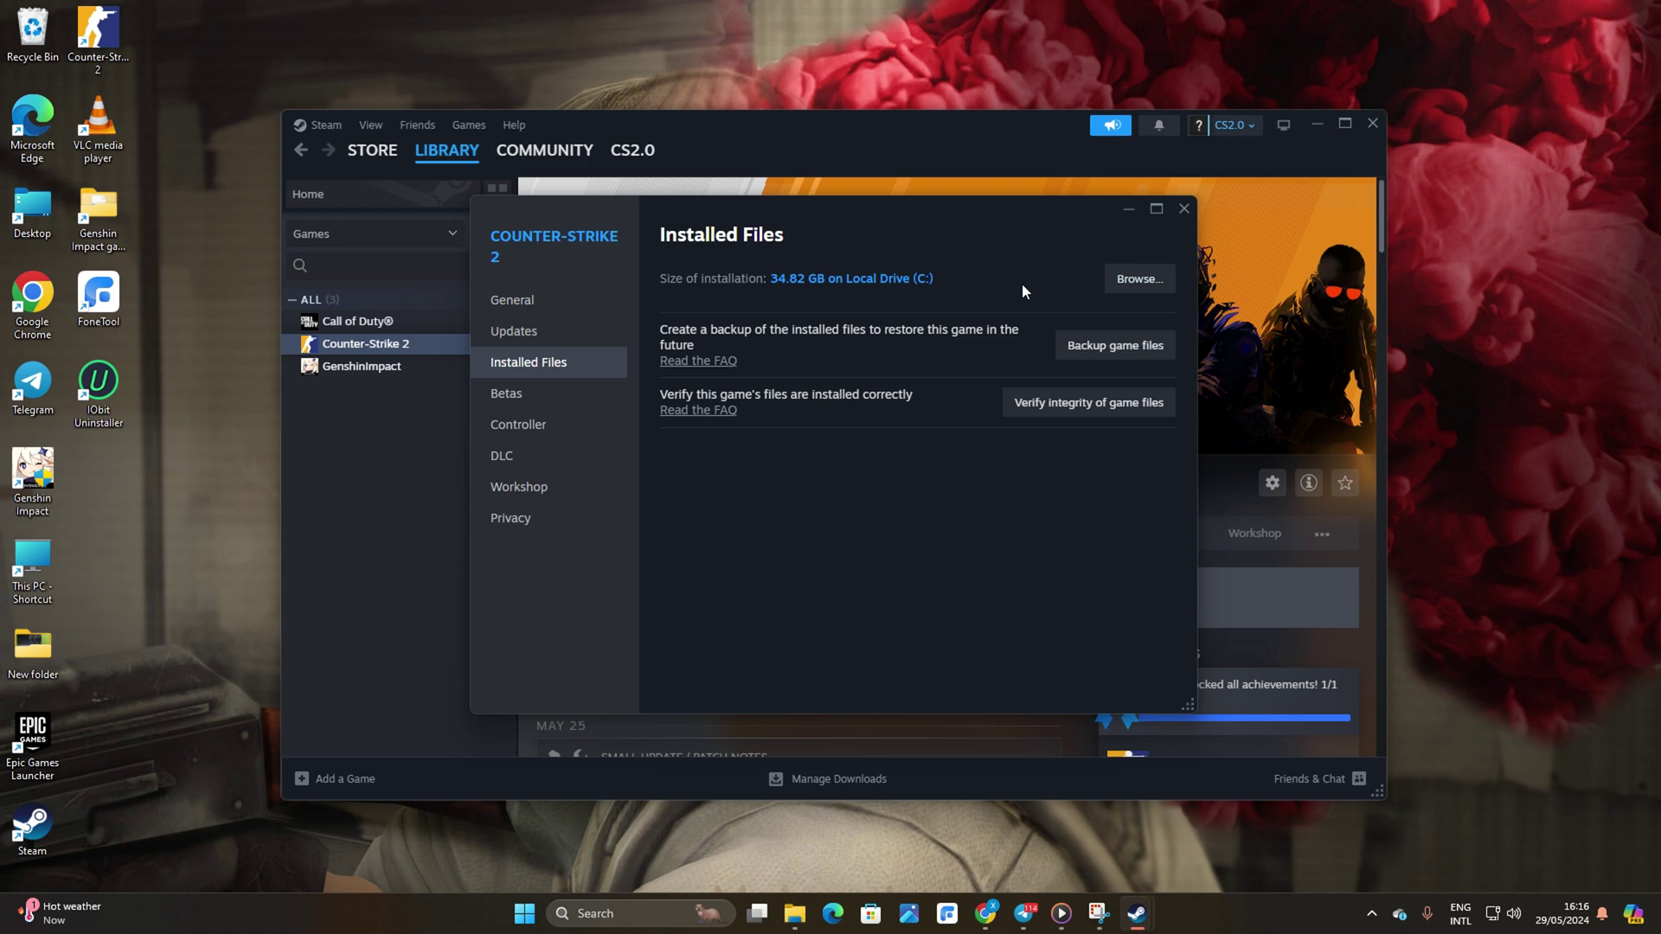
left_click(1070, 402)
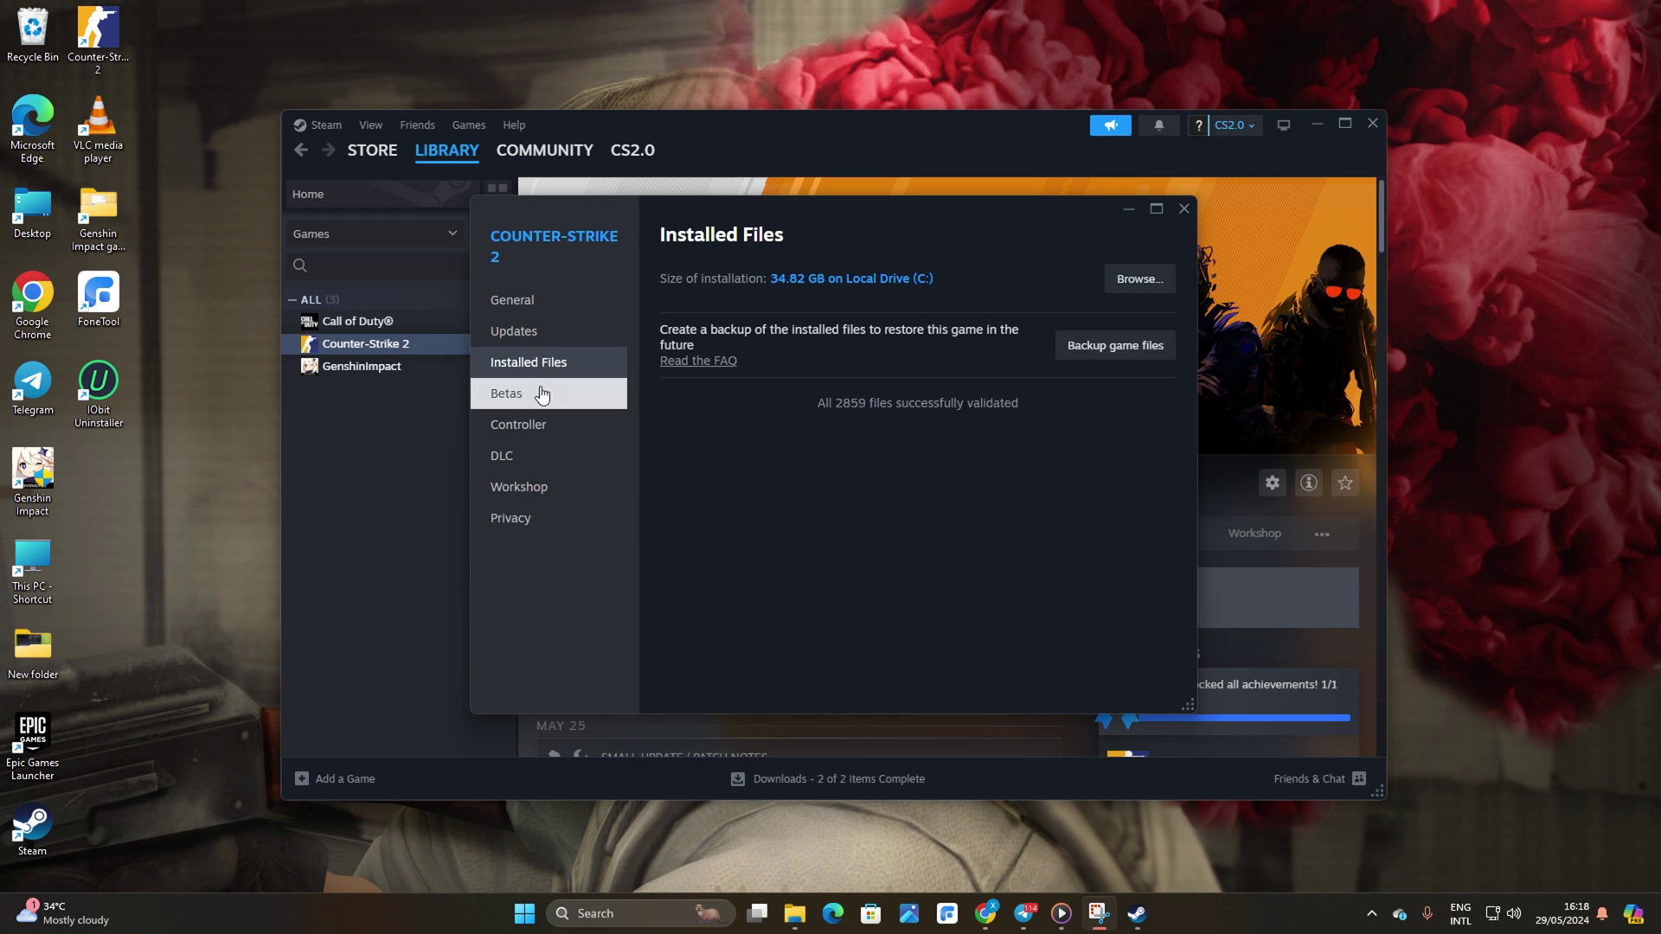
left_click(1184, 209)
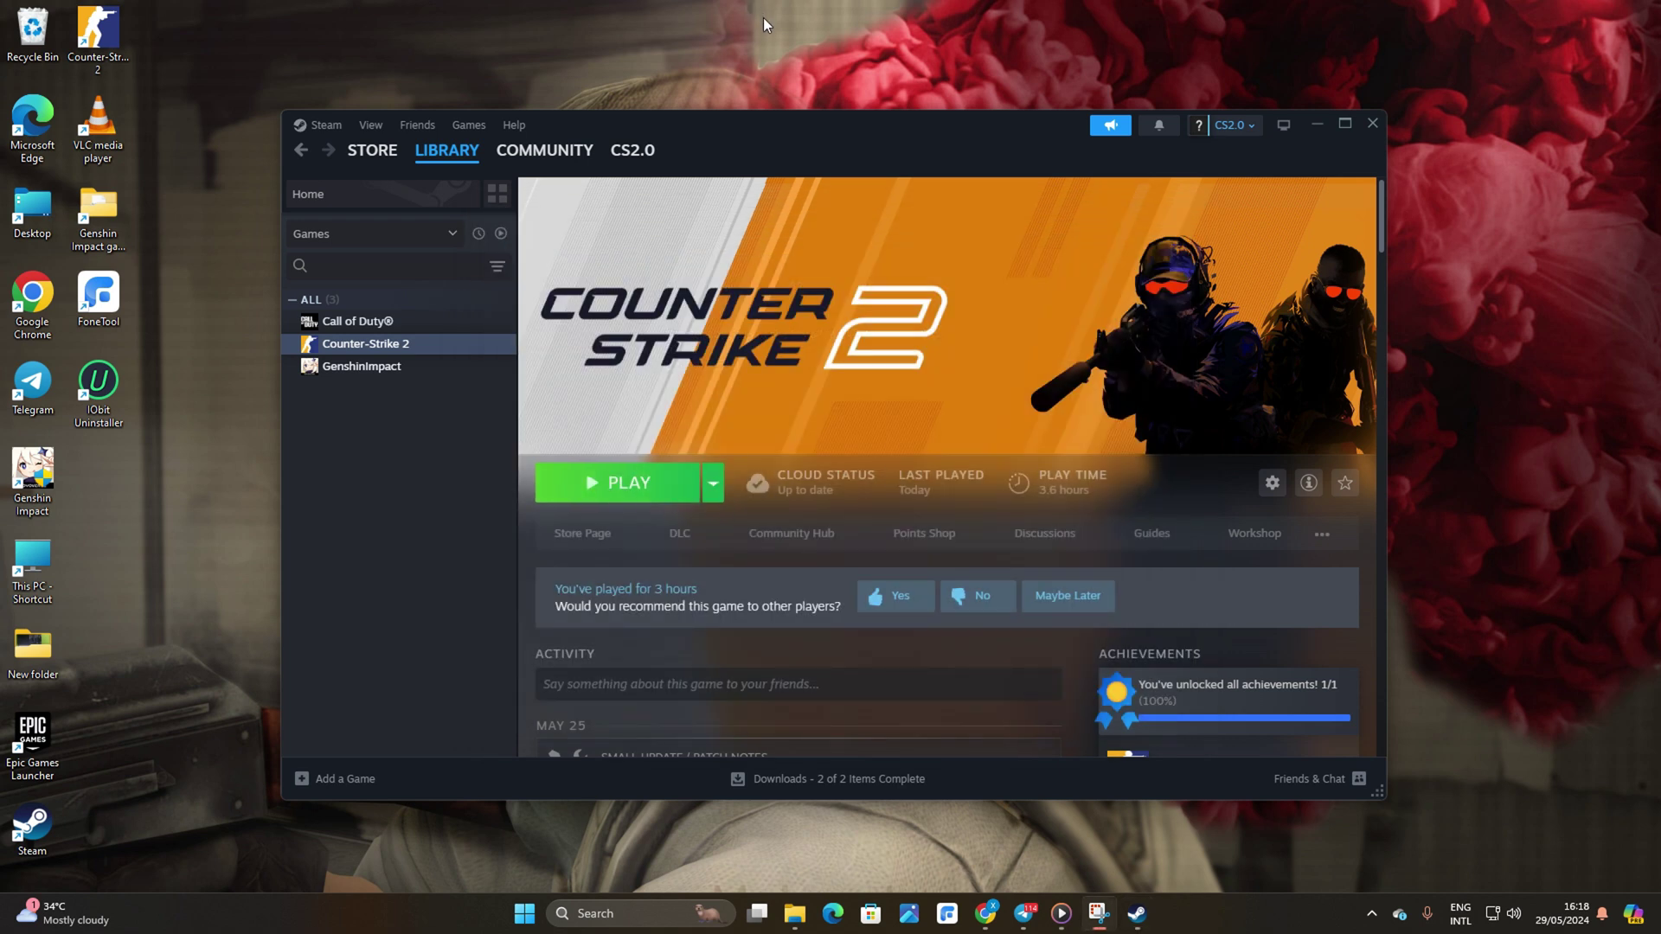
Step: Close the Steam window to leave only the masked soldier desktop wallpaper
left_click(1317, 120)
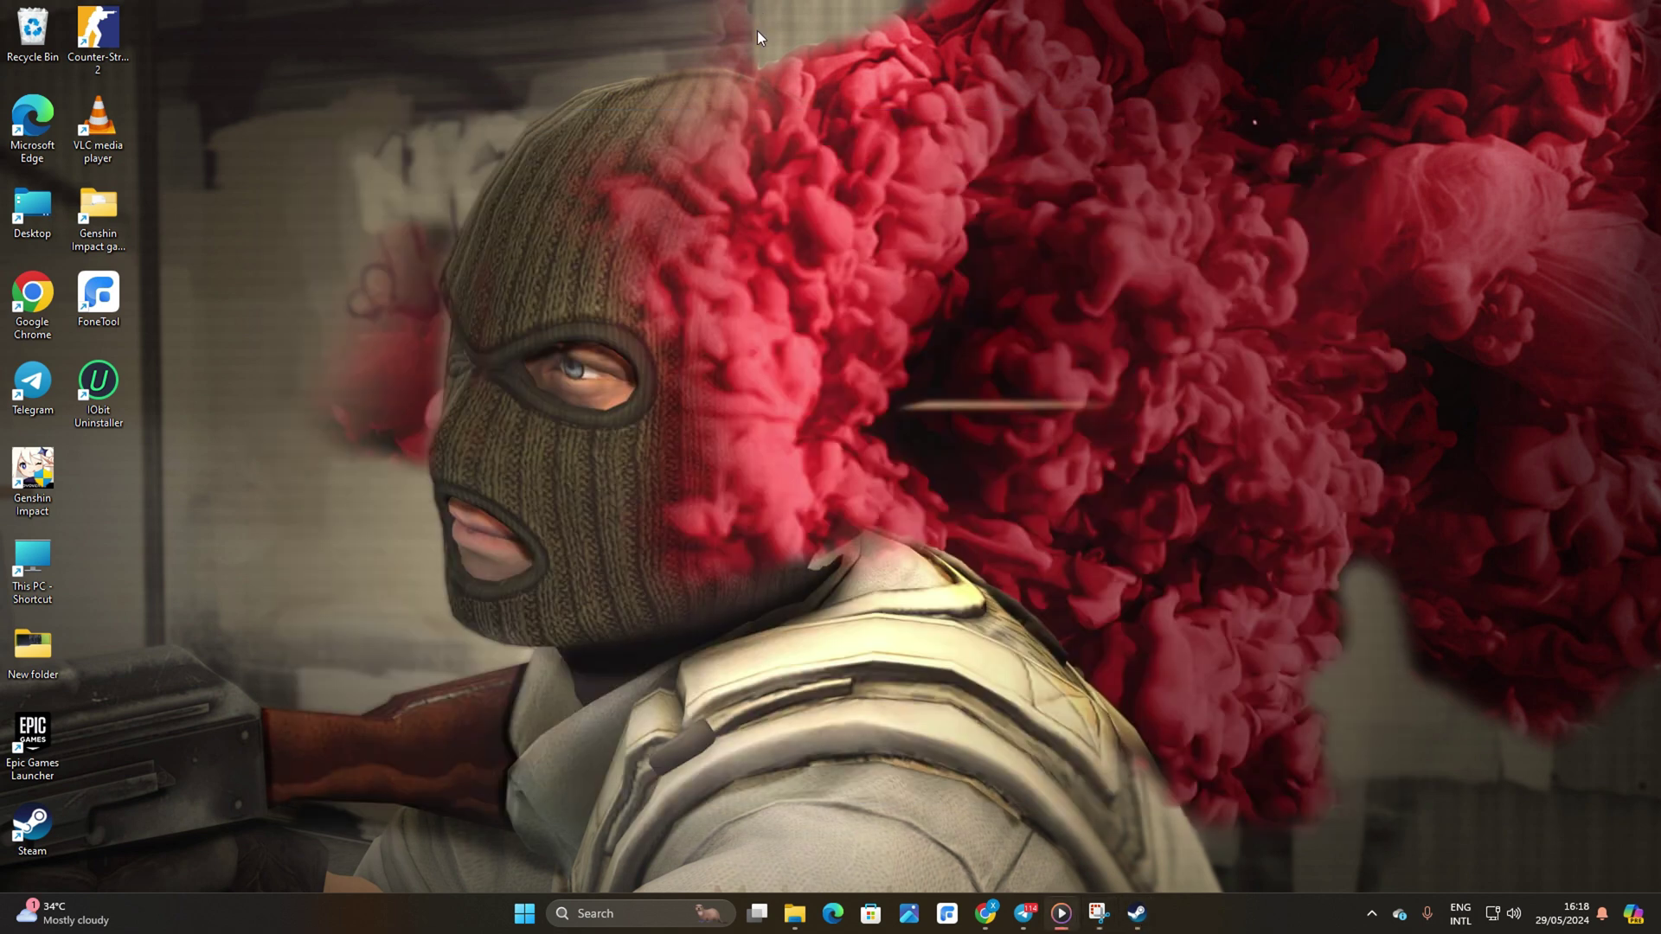